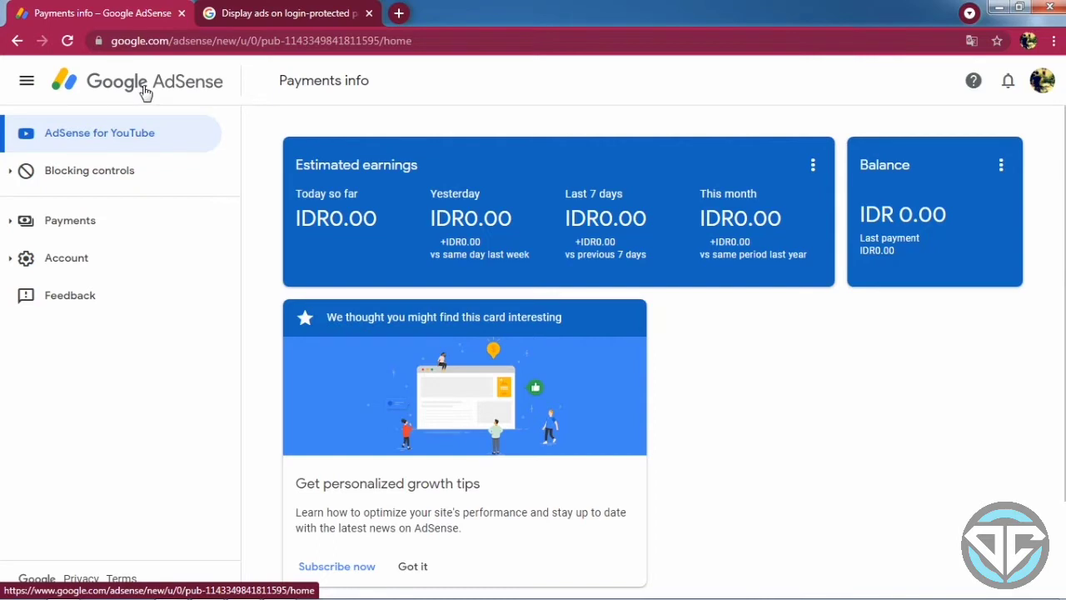
Step: Open the crawler access page within the AdSense account's access and authorization settings
click(77, 272)
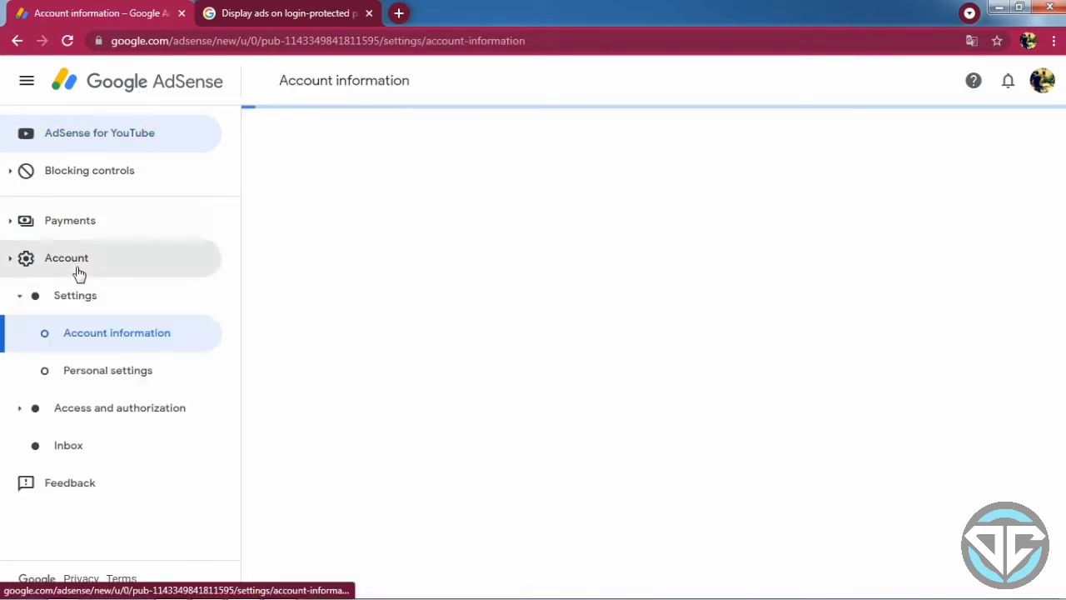
click(120, 411)
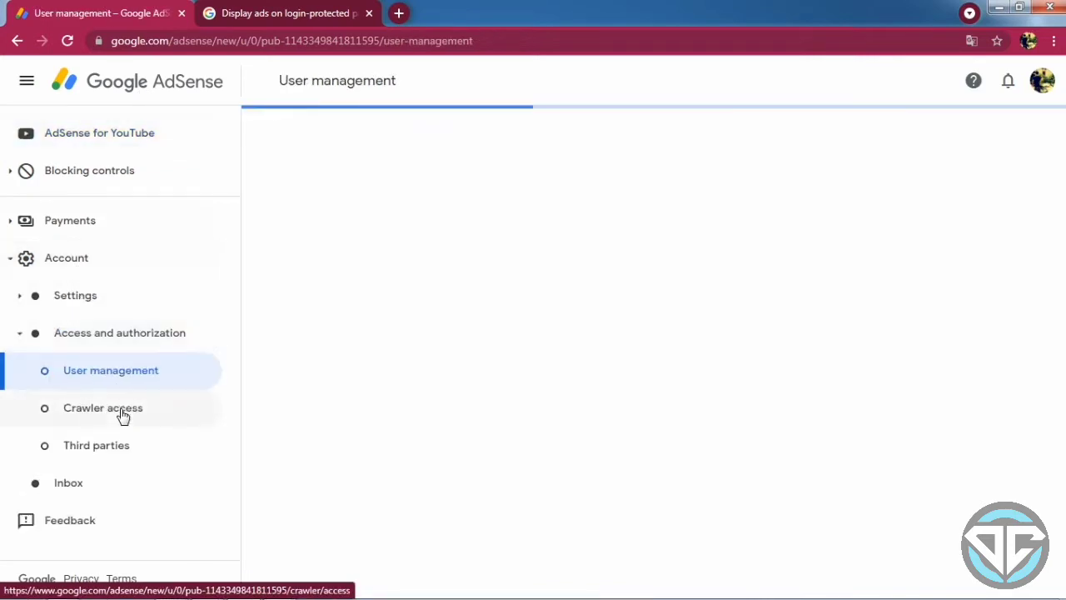
click(123, 414)
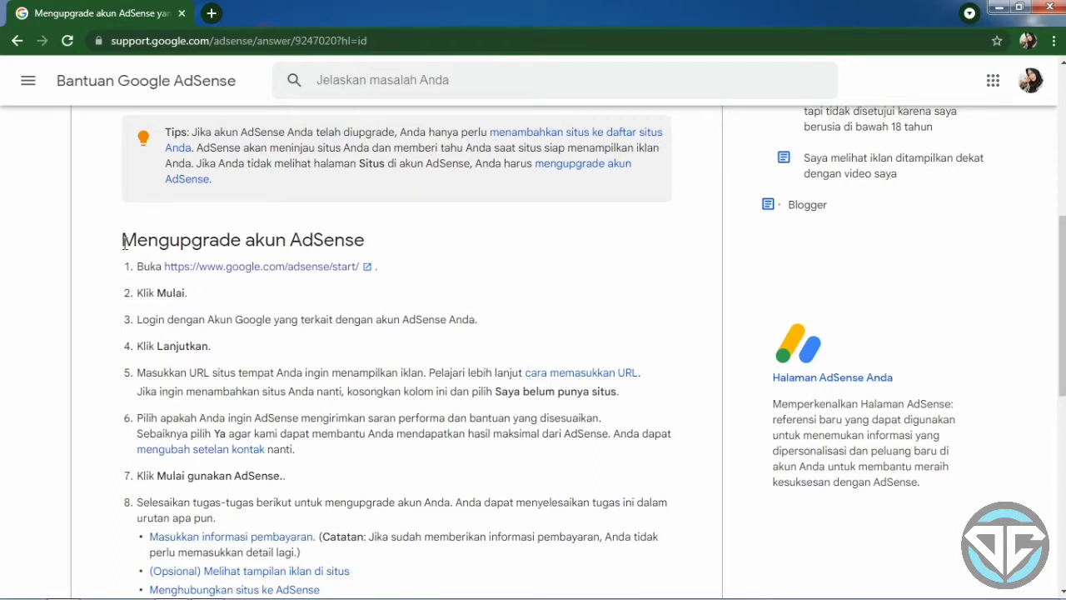
Step: Open the AdSense start page from the first instruction of the "Mengupgrade akun AdSense" guide
drag(123, 242, 384, 242)
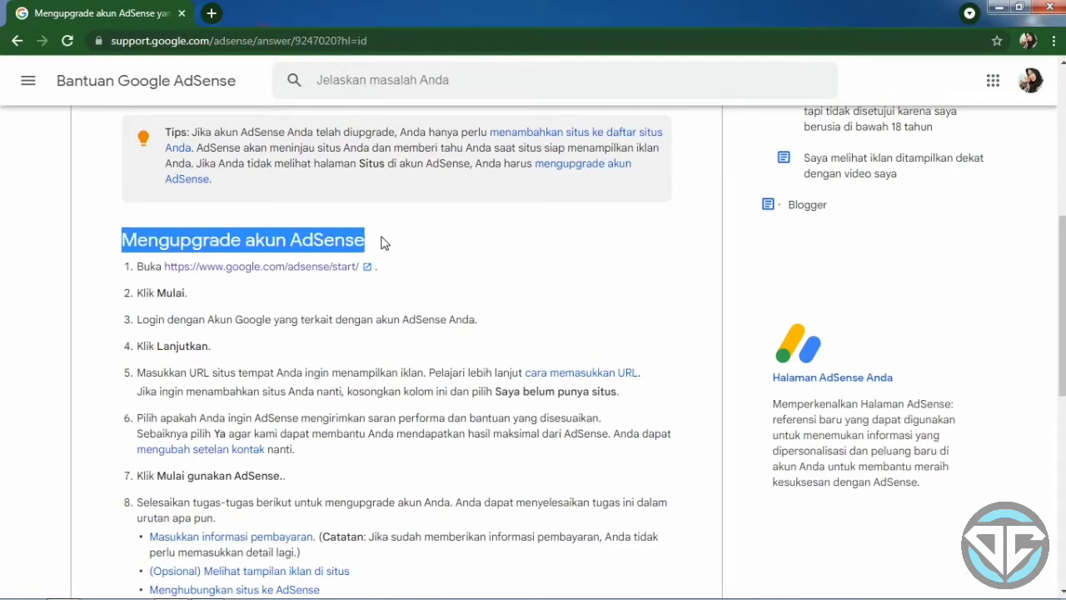
click(384, 242)
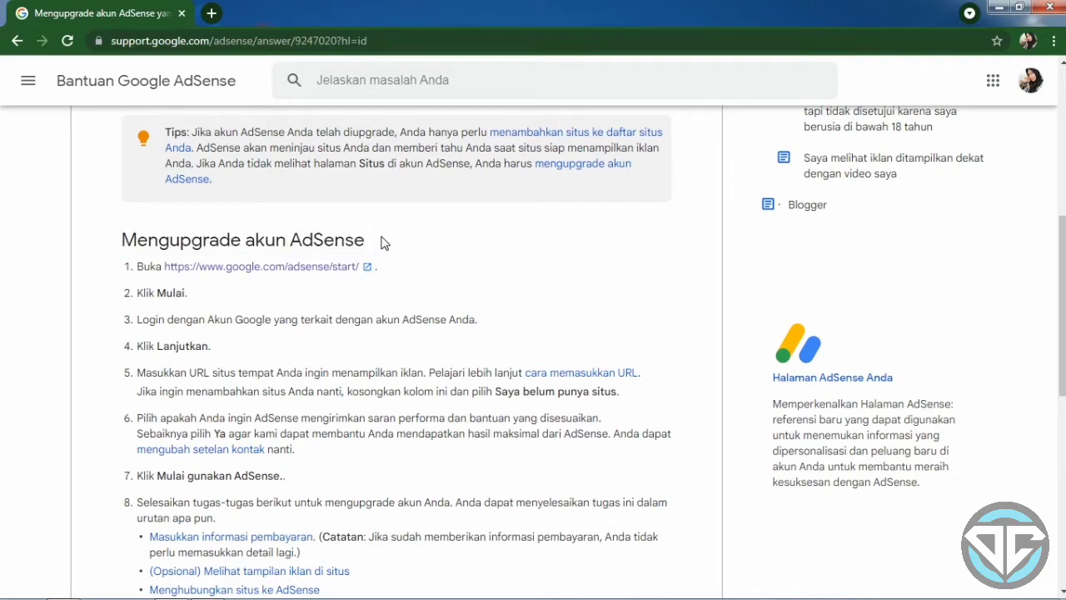
click(333, 271)
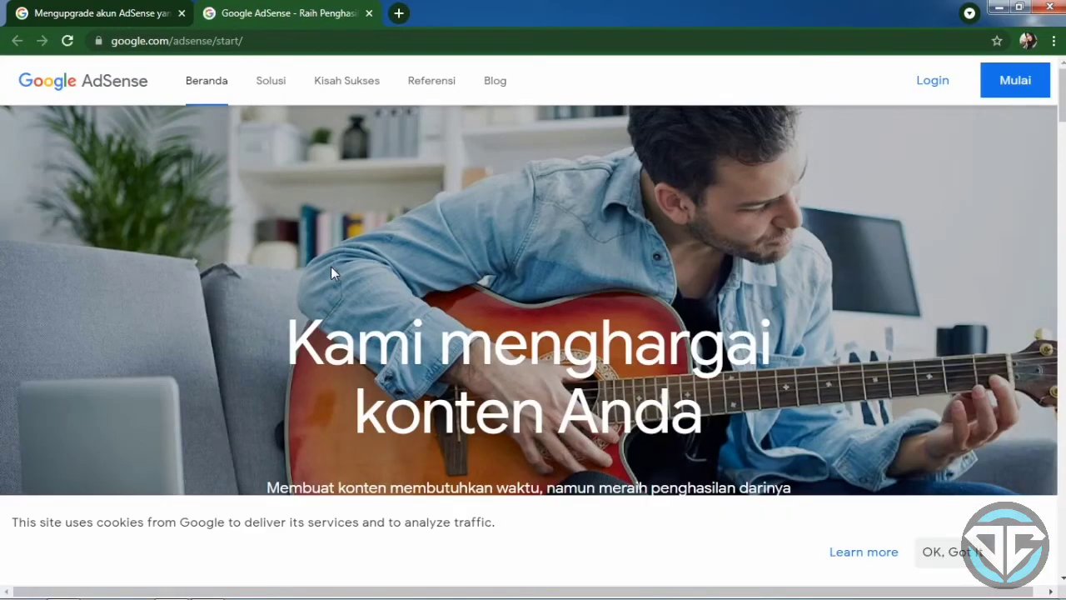
drag(282, 38, 81, 56)
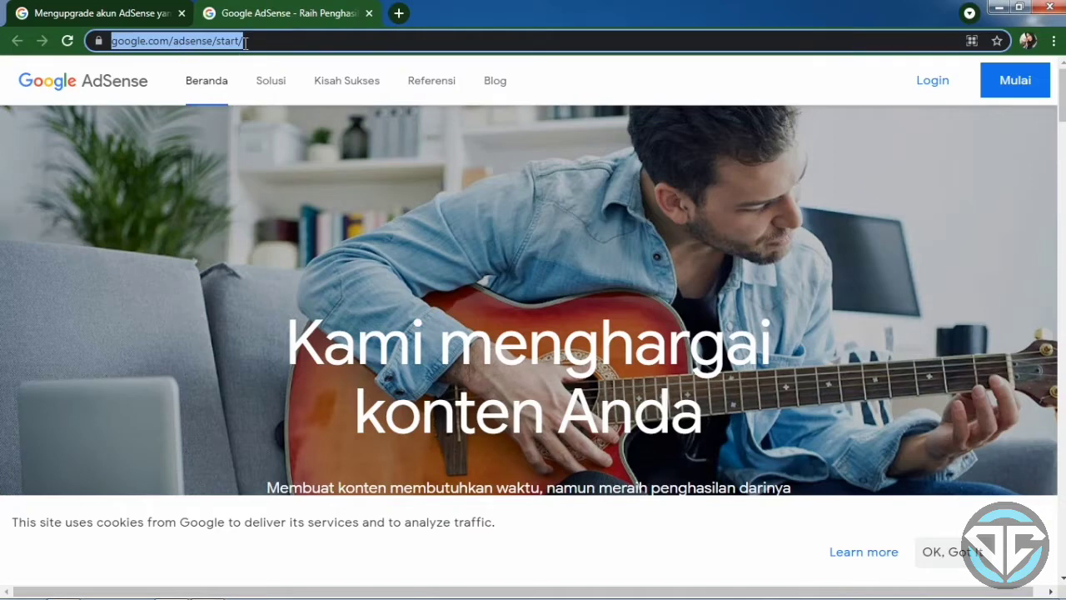
click(752, 41)
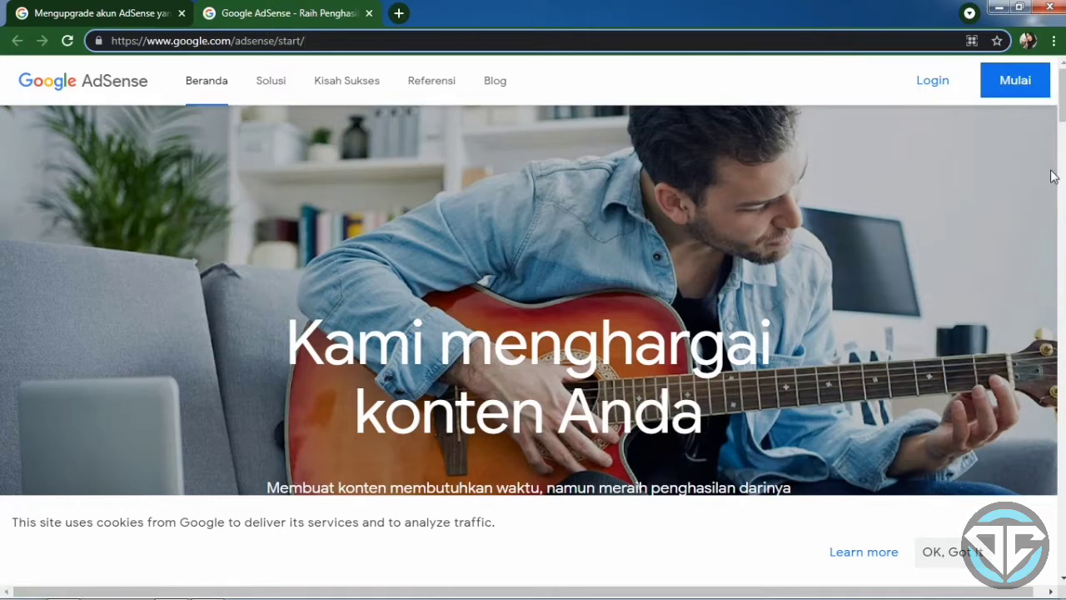
Step: Start the AdSense sign-up with the listed Google account and continue with its existing publisher account details
click(956, 546)
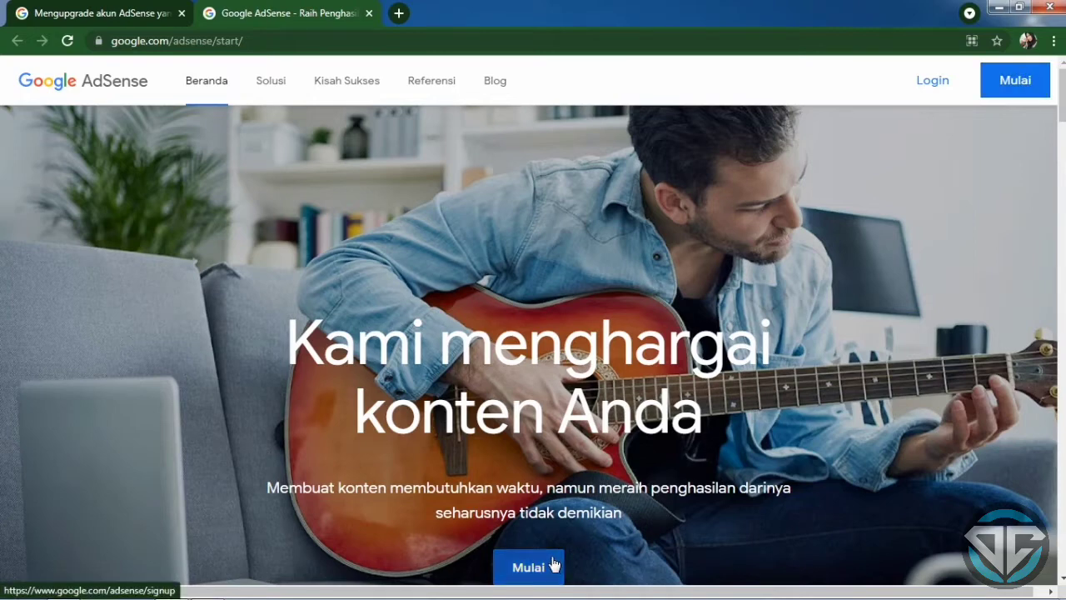
click(1016, 93)
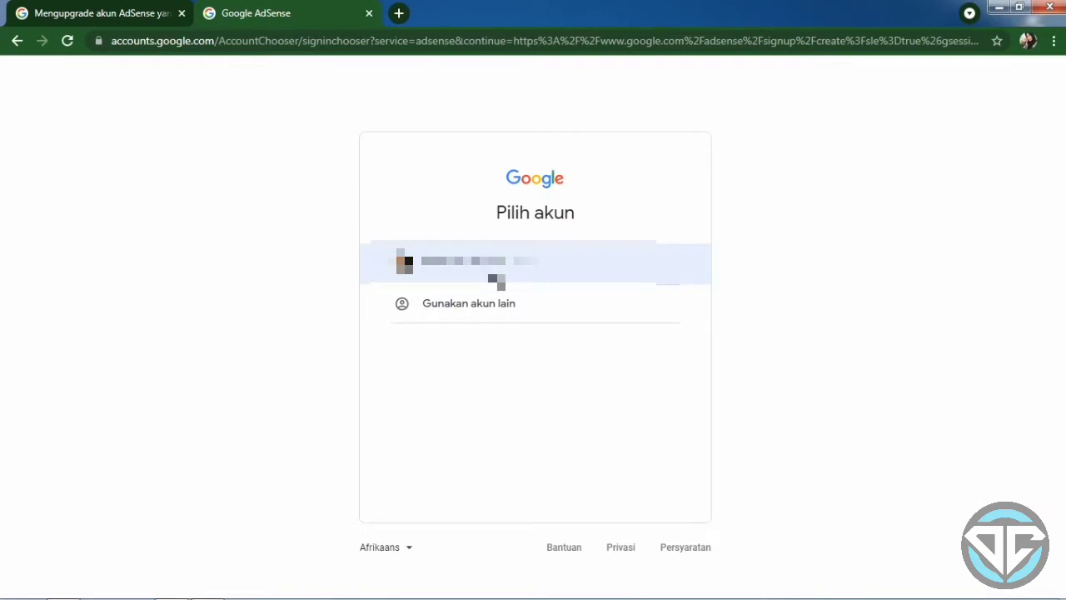
click(493, 279)
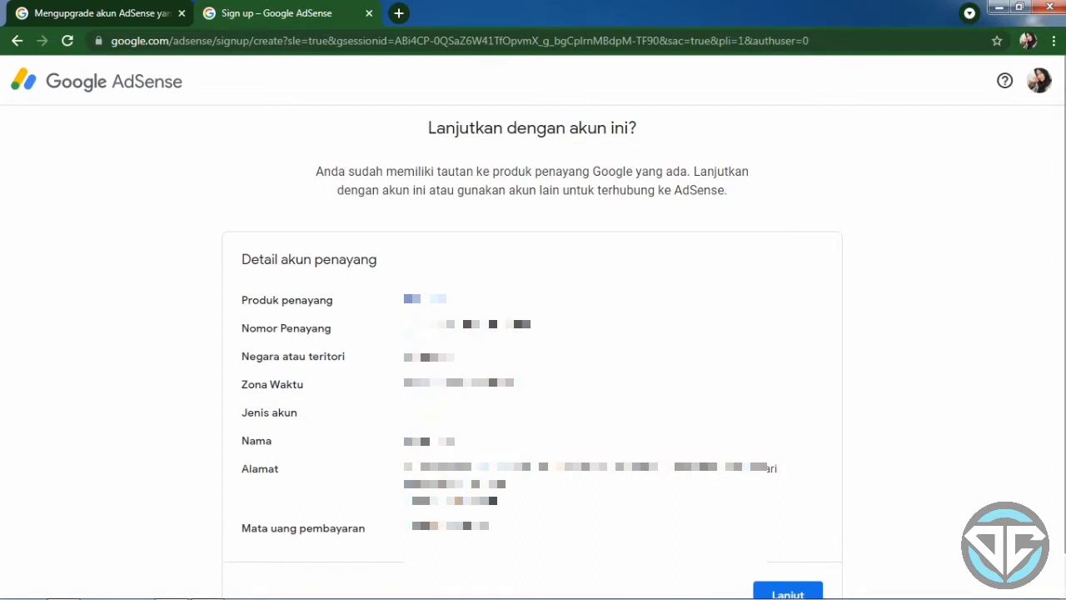
scroll(905, 281, down, 1)
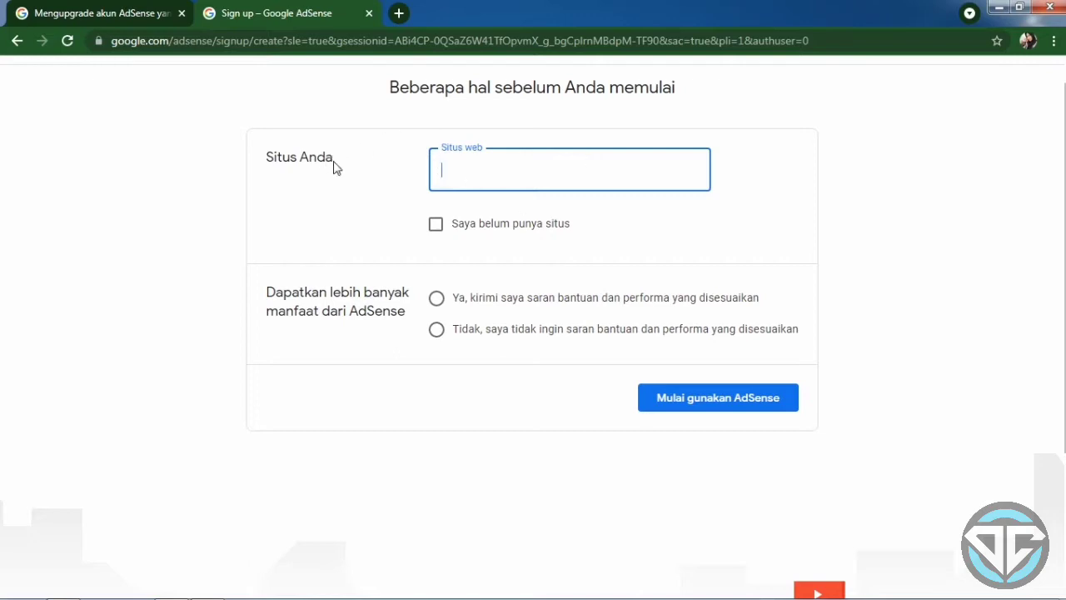
Step: Select the "Saya belum punya situs" option in the site section and clear it again
drag(335, 167, 214, 161)
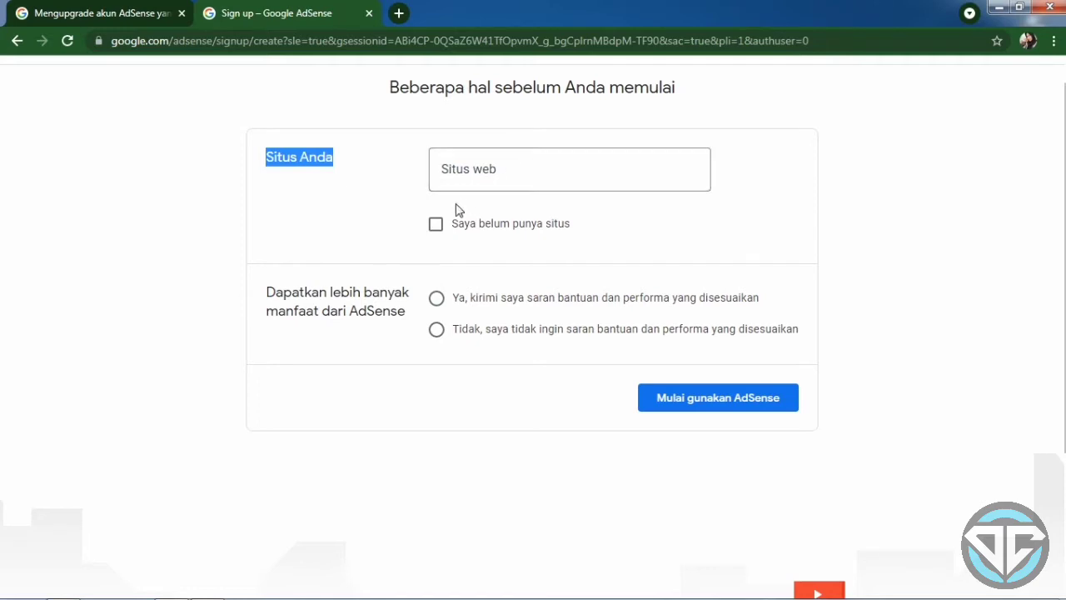
click(436, 226)
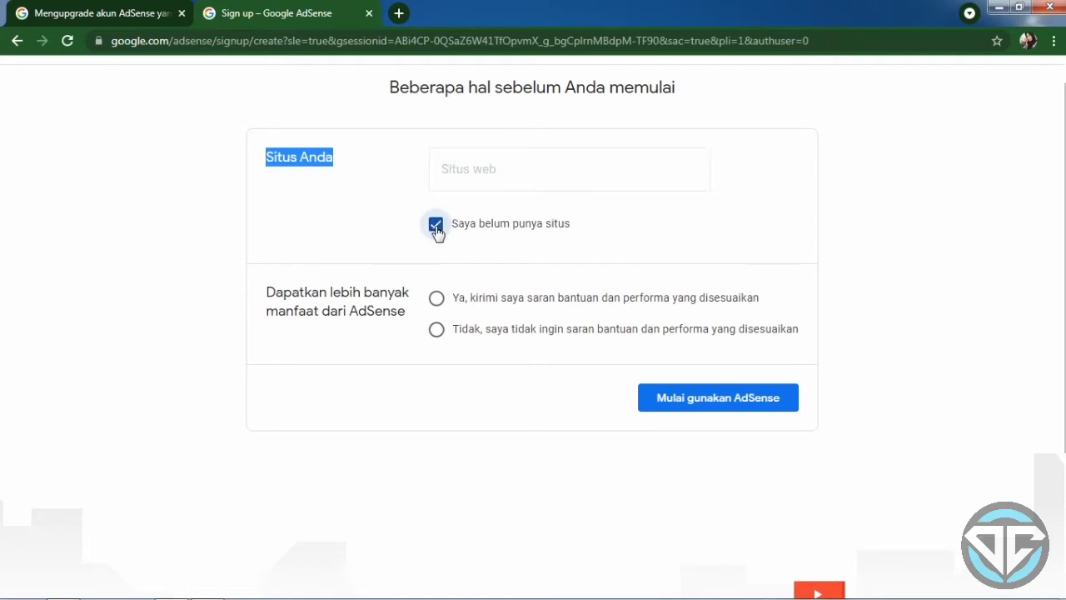
click(374, 206)
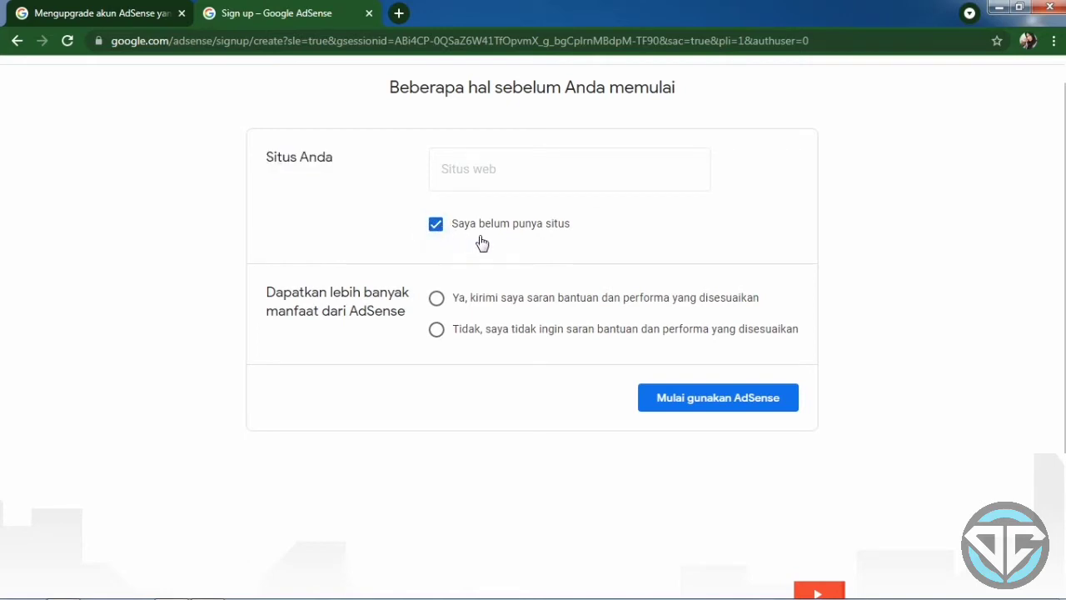
click(436, 224)
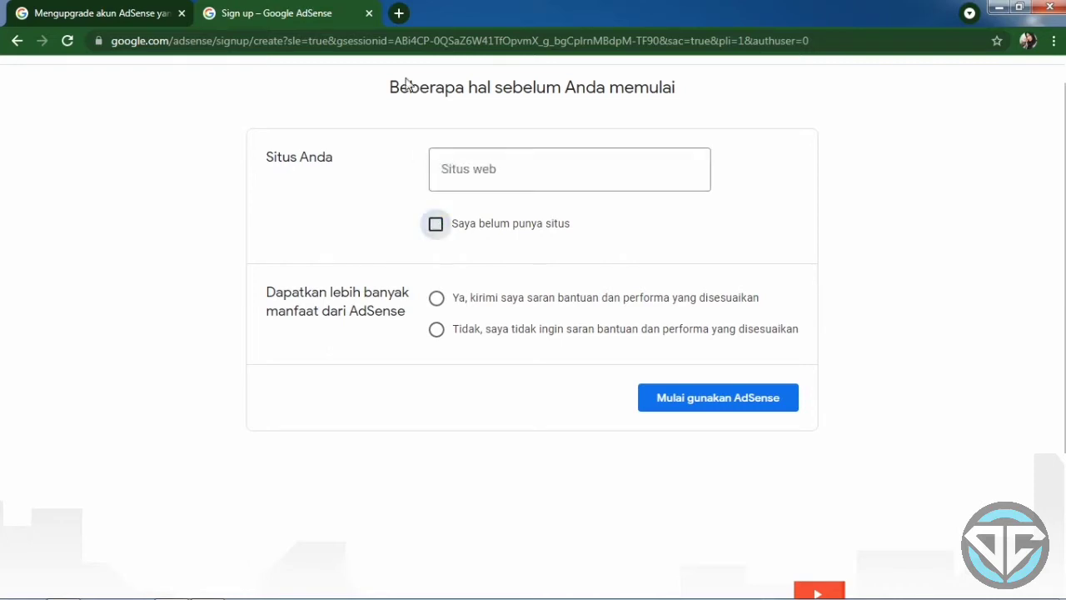
Step: Search the web for "arybyan" in a new browser tab, open the blog's home page and look through its posts
click(399, 14)
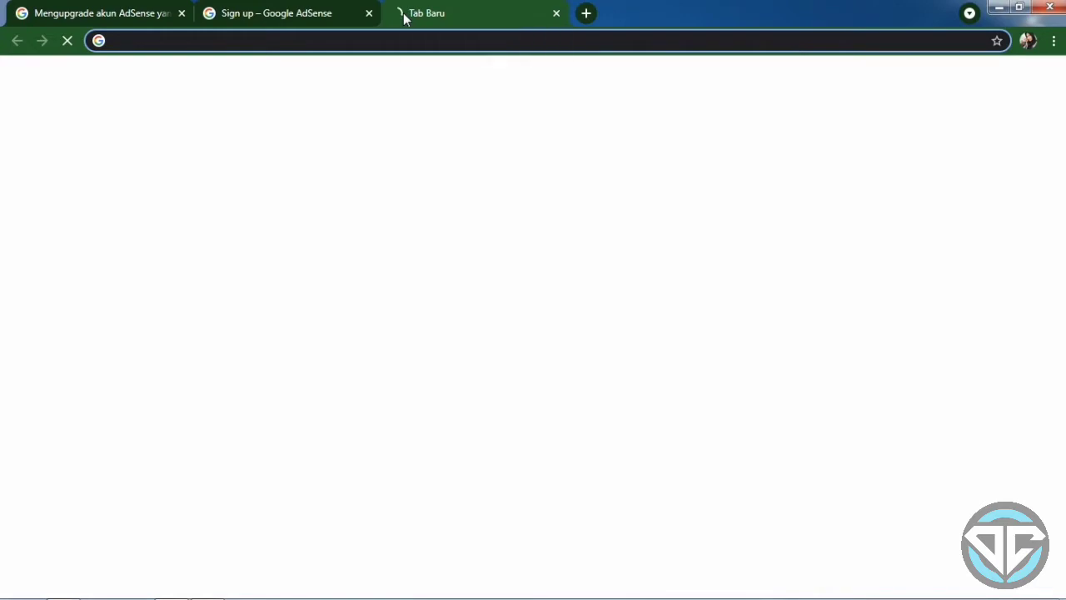
text(ary)
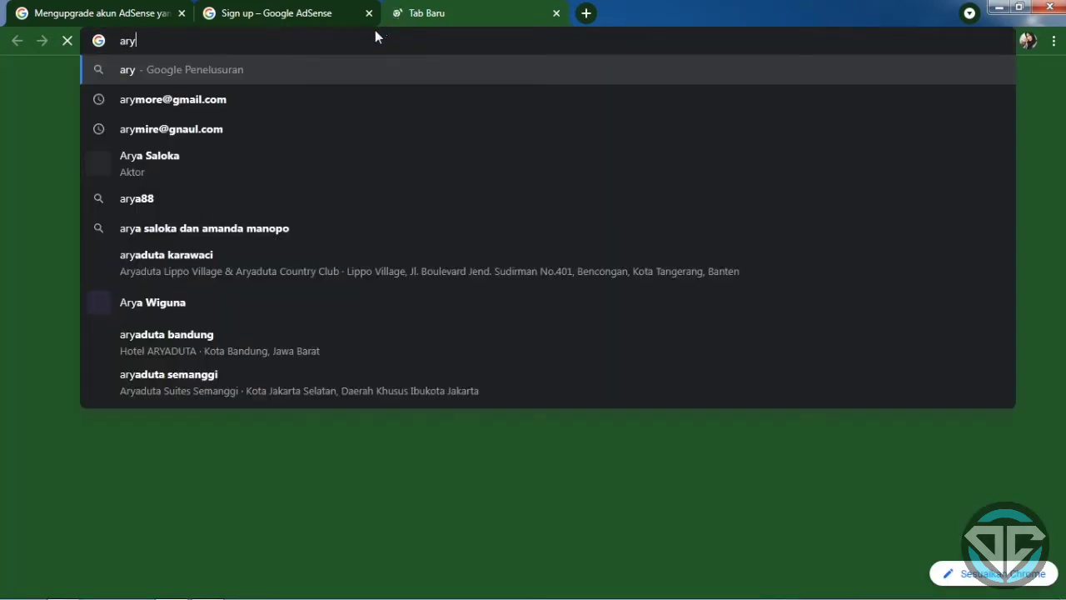
text(byan)
key(Return)
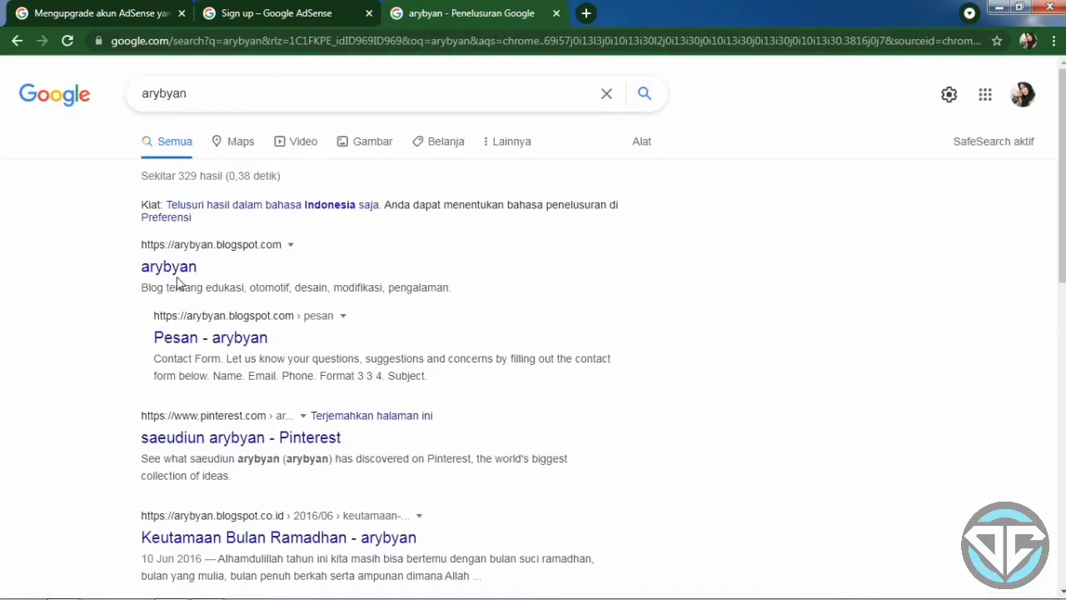
click(177, 277)
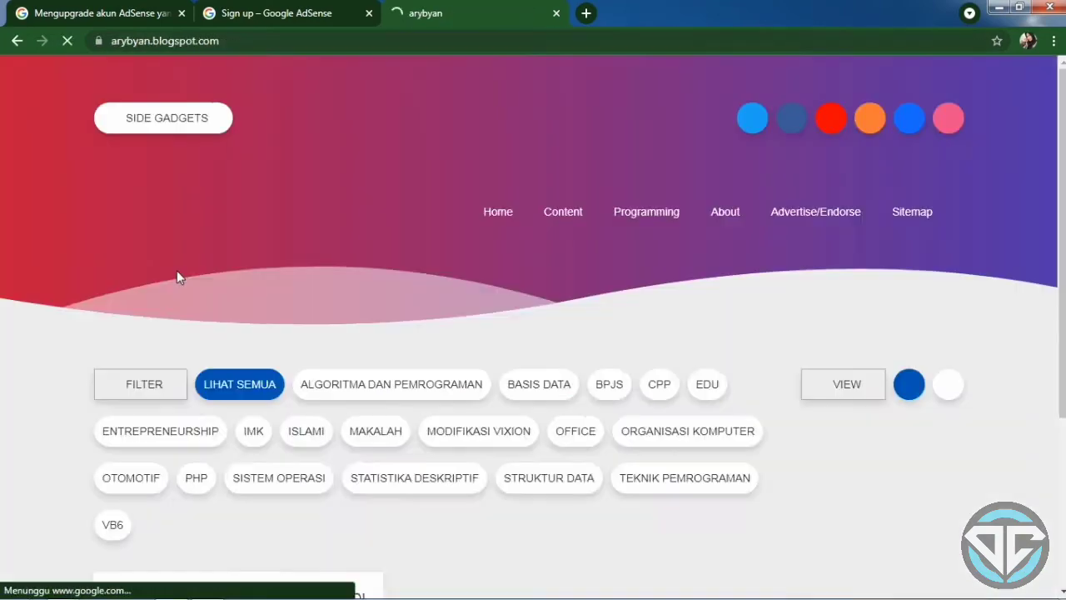
scroll(304, 207, down, 5)
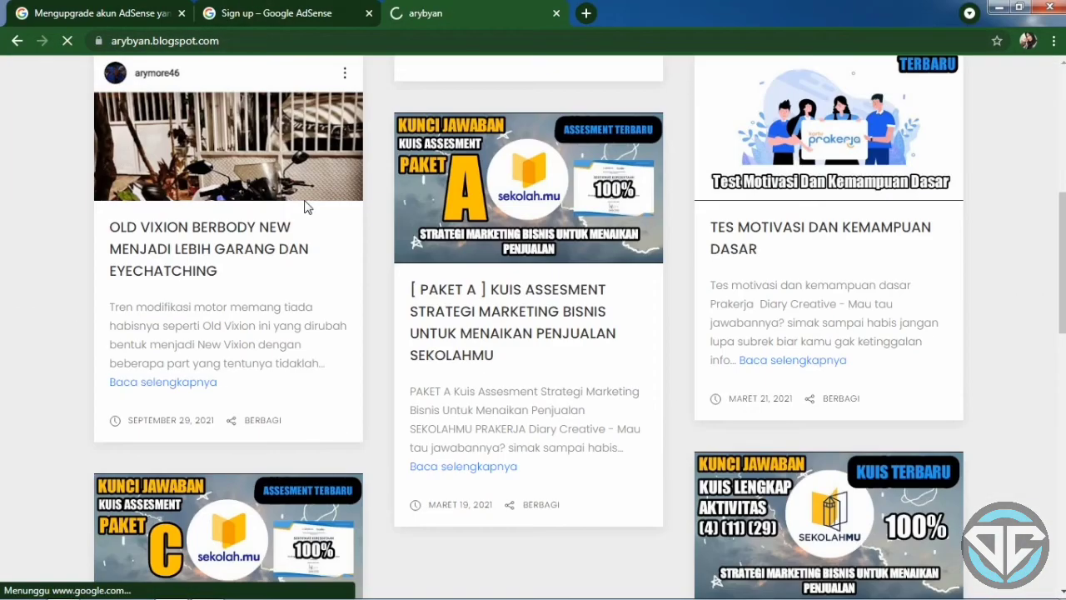
scroll(305, 206, down, 5)
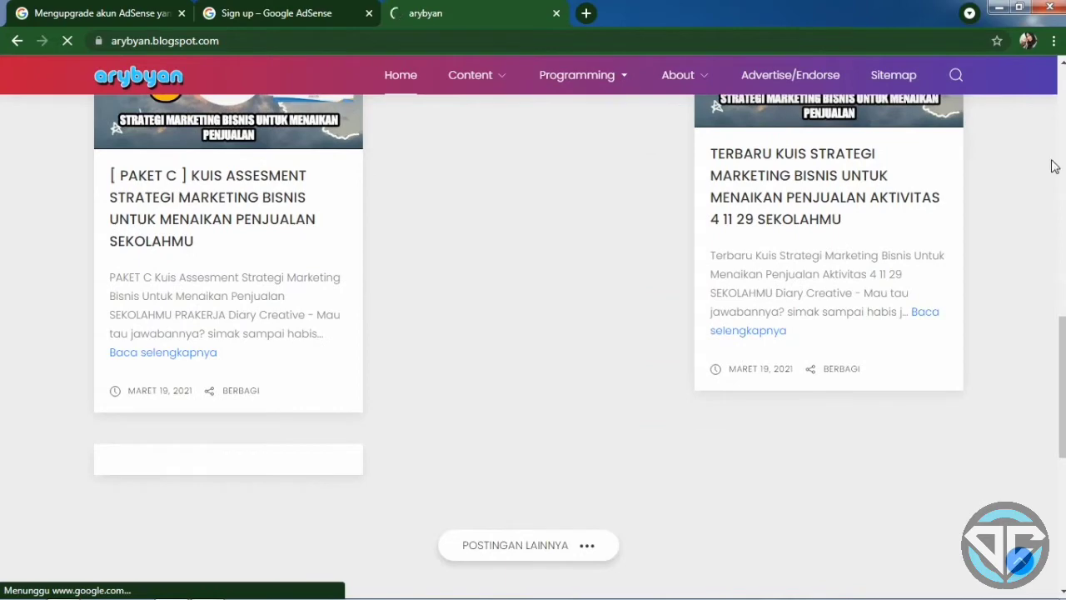
drag(1061, 333, 1058, 66)
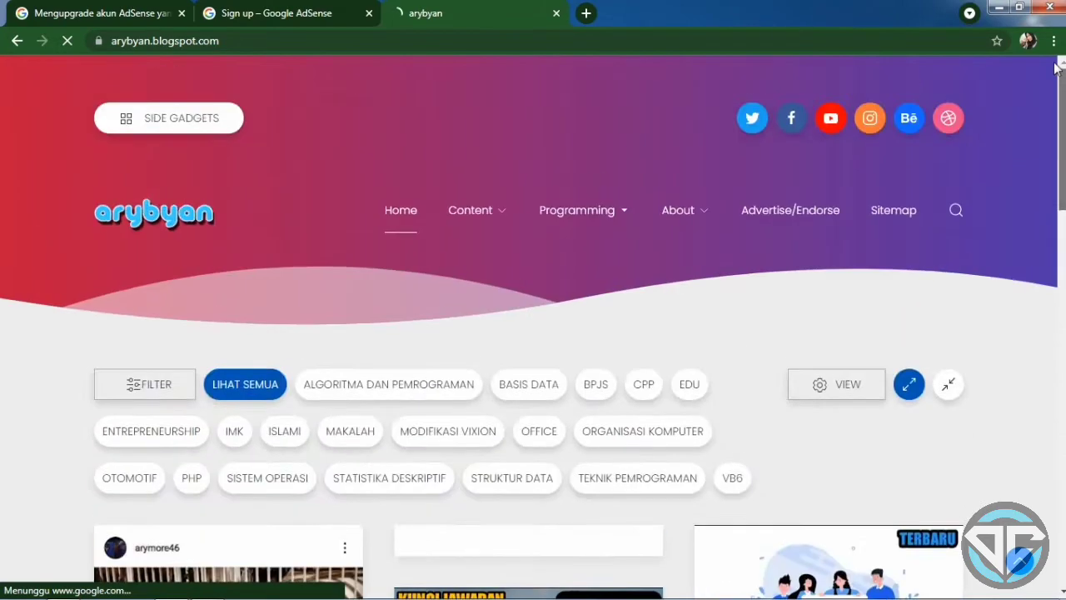
click(247, 40)
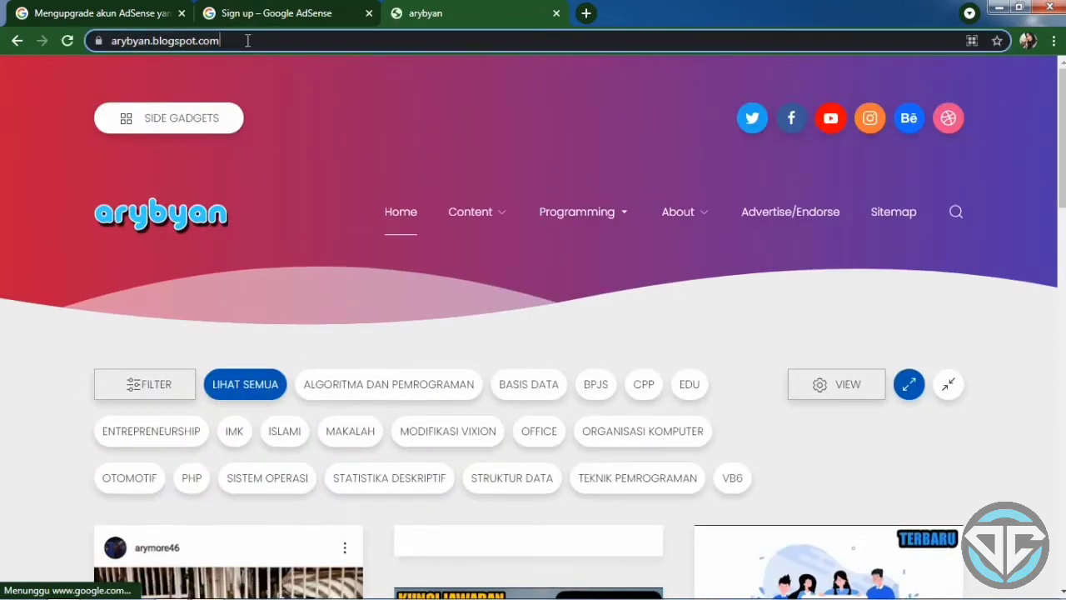
key(ctrl+a)
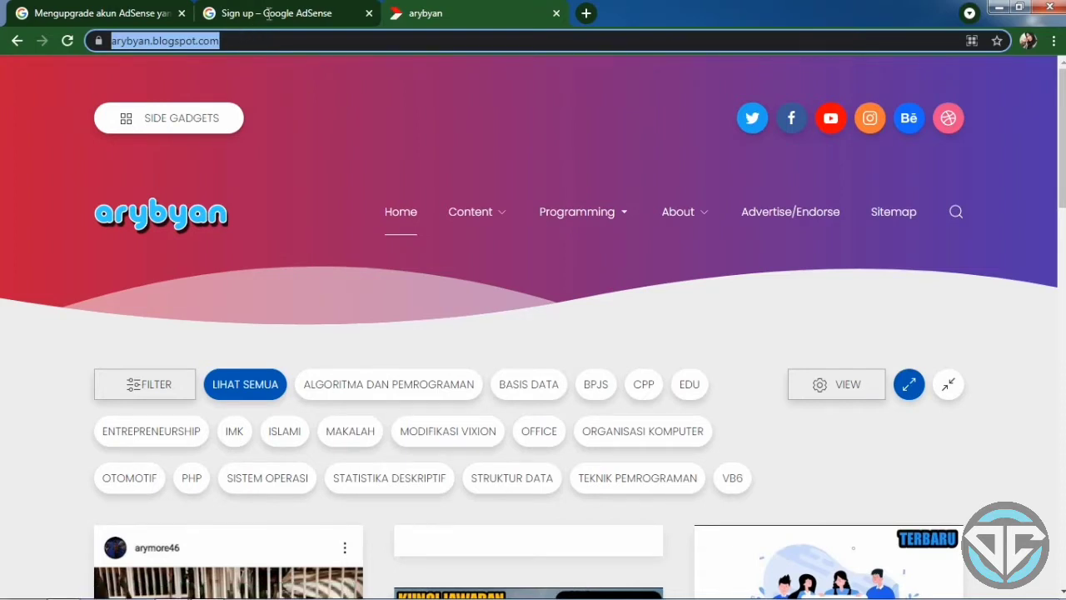
click(269, 13)
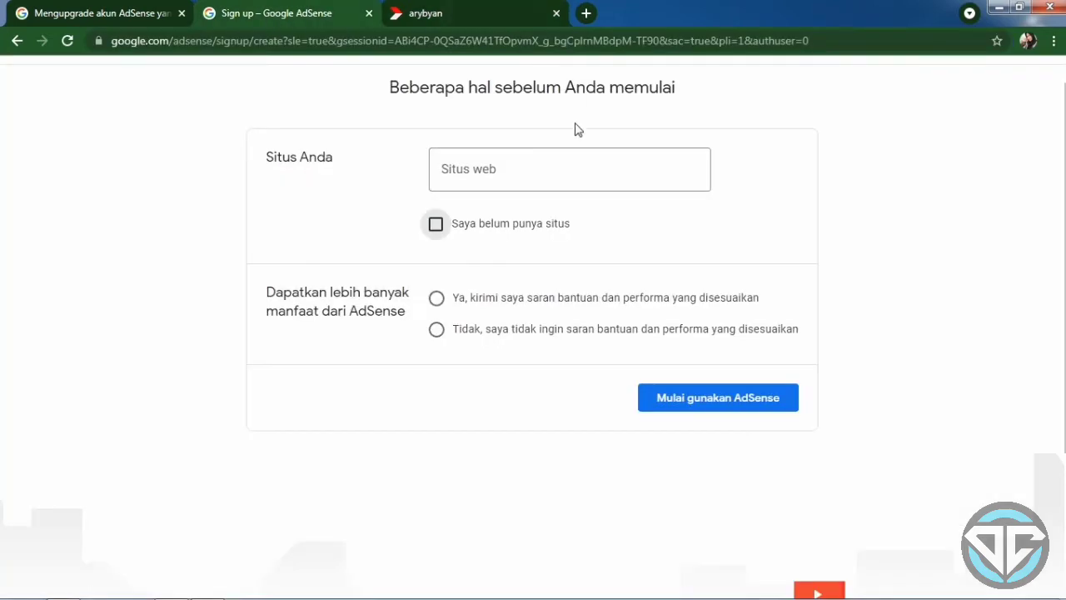
click(548, 169)
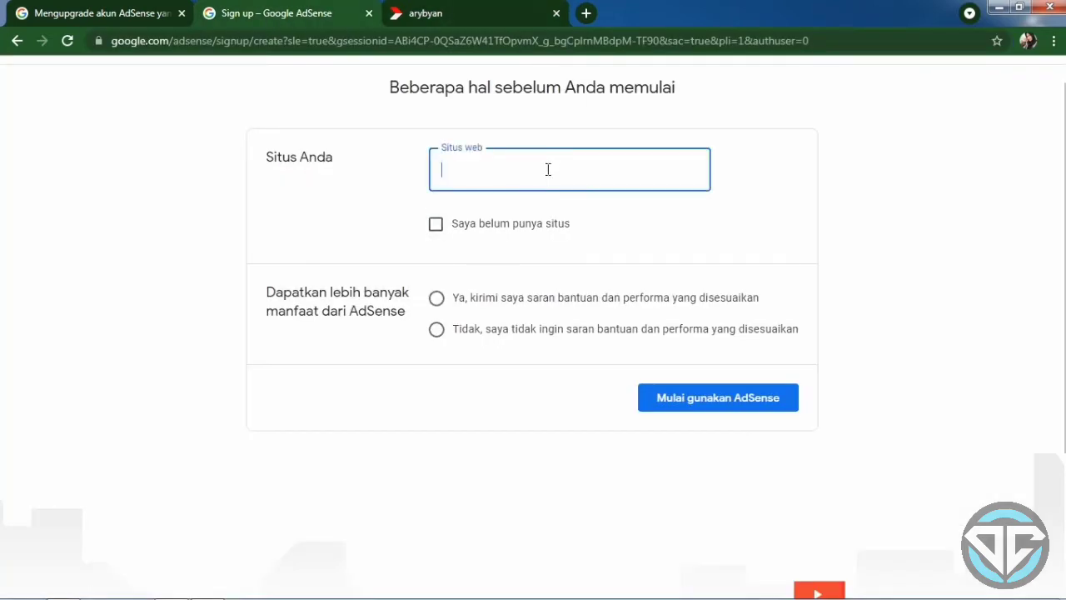
text(https://arybyan.blogspot.com/)
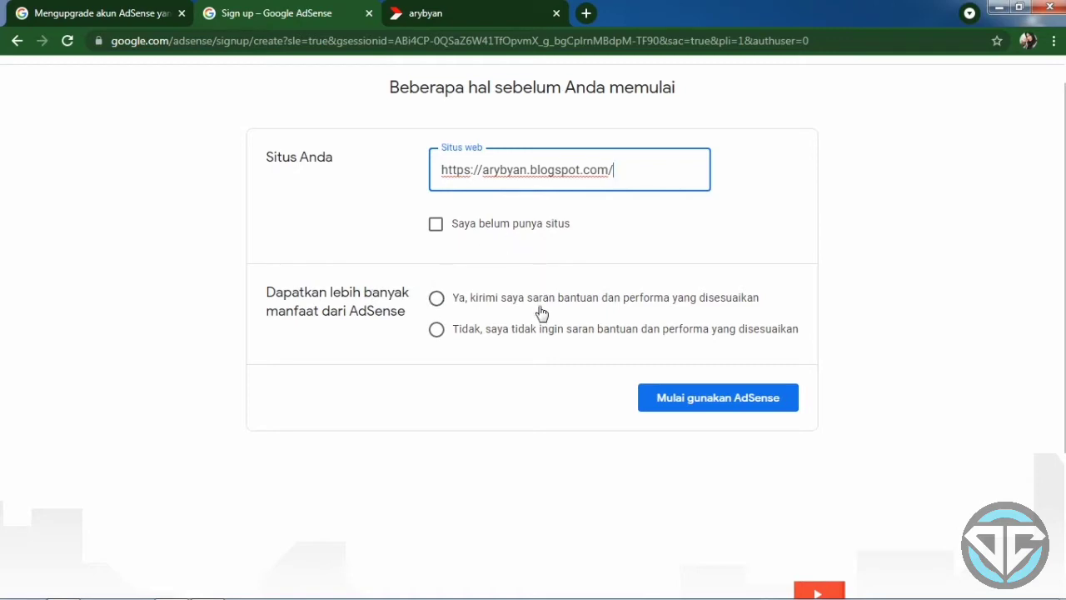
Step: Opt in to customized help and performance suggestions and submit the sign-up form to start using AdSense
click(436, 298)
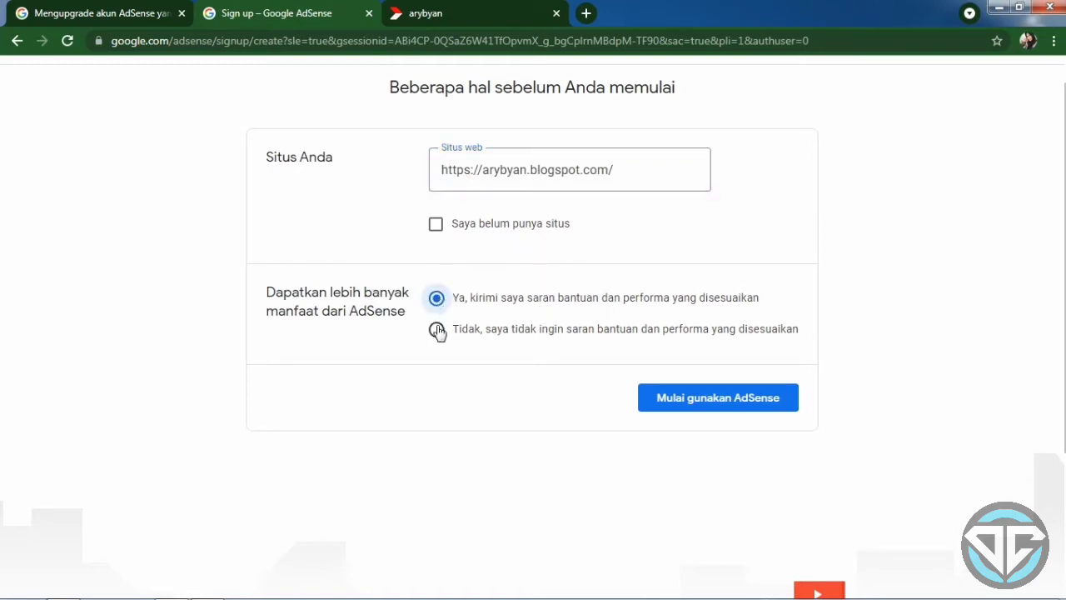
click(436, 330)
click(437, 301)
click(733, 406)
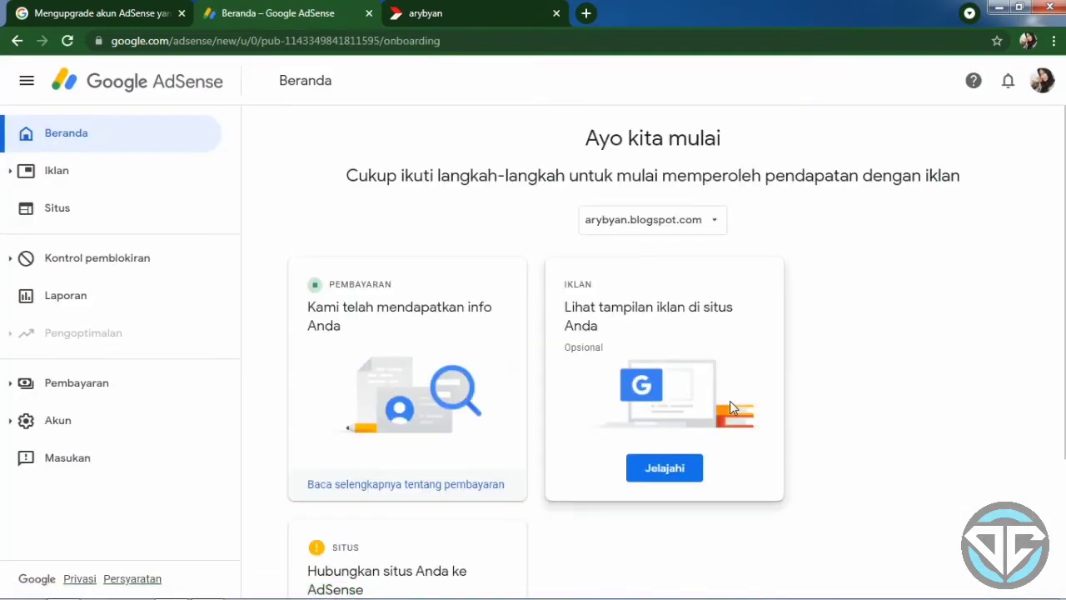
Step: Find Gmail through a web search in a new browser tab and open the "Selamat datang! Mari memulai AdSense" email
click(586, 14)
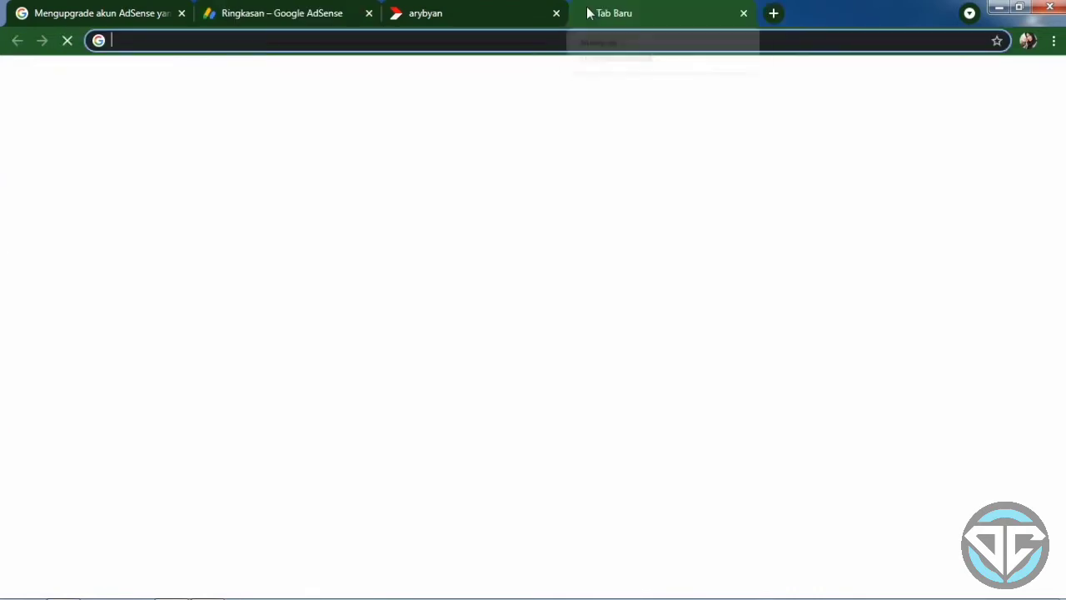
text(gmail)
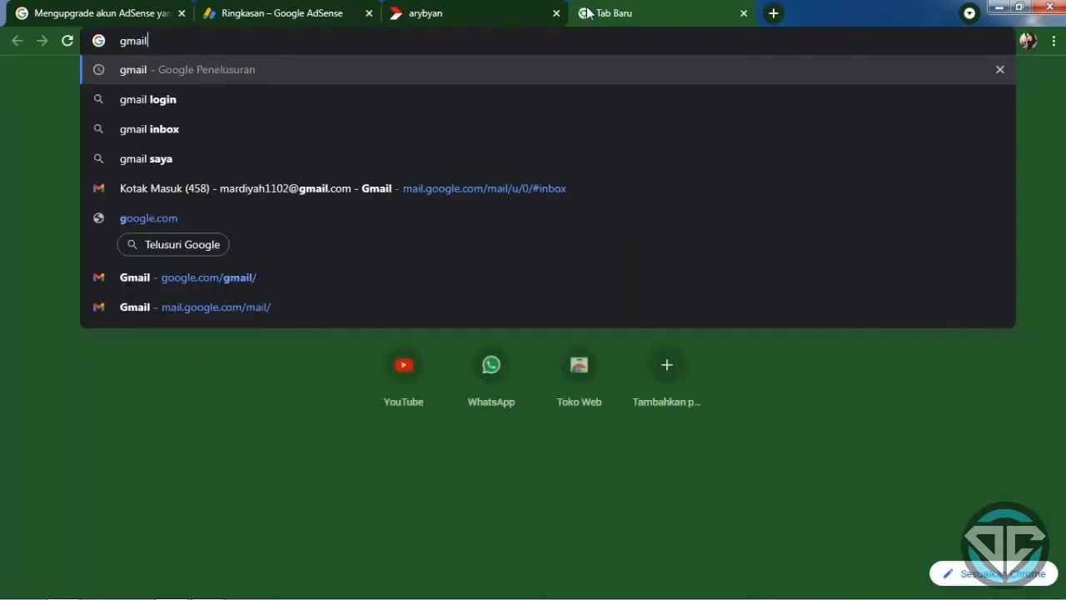
key(Return)
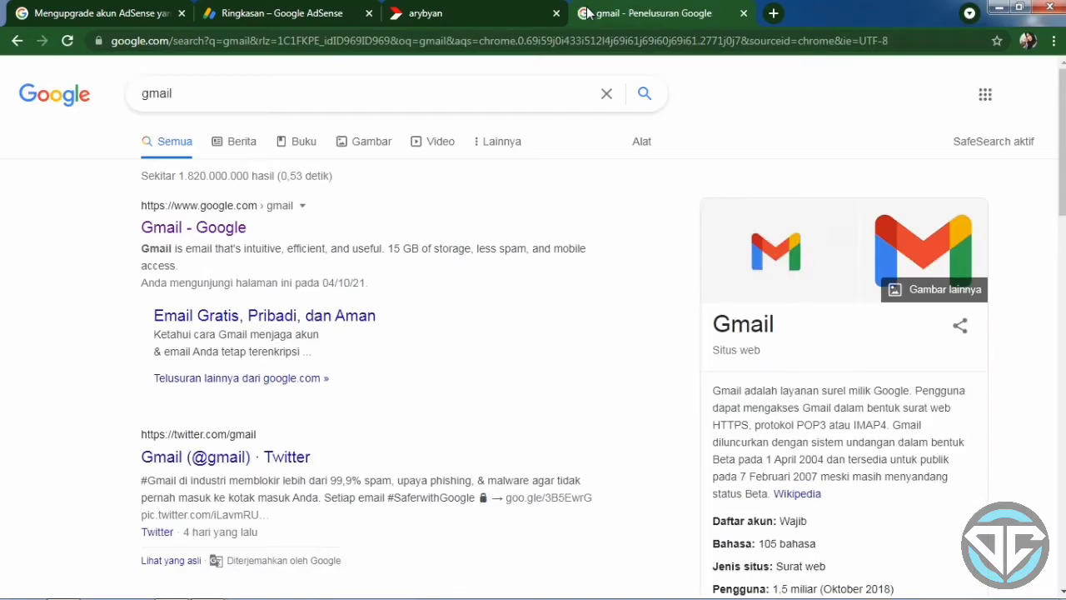
click(213, 226)
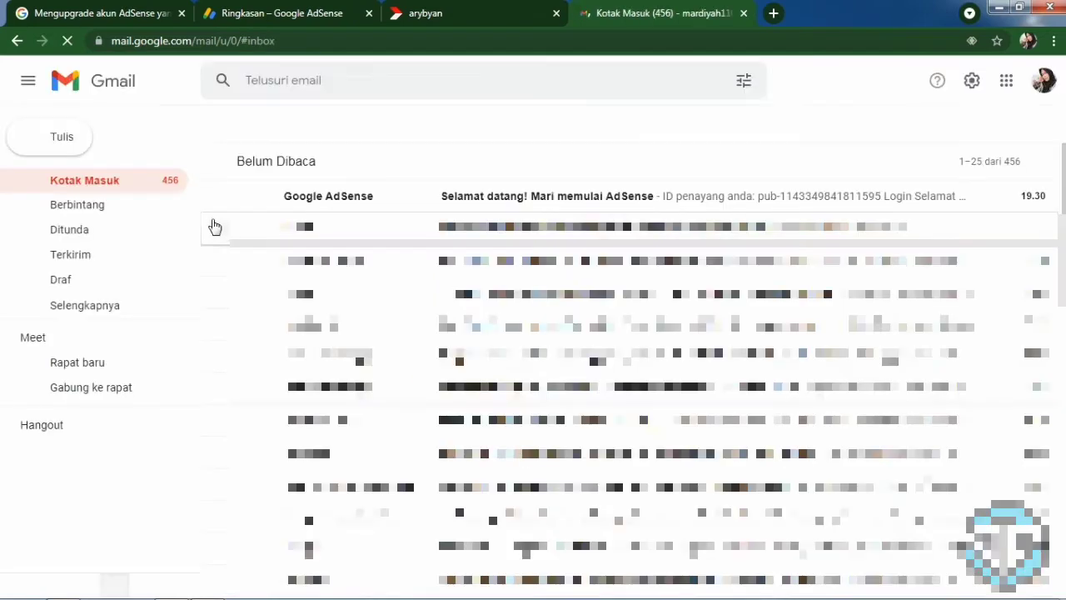
click(471, 207)
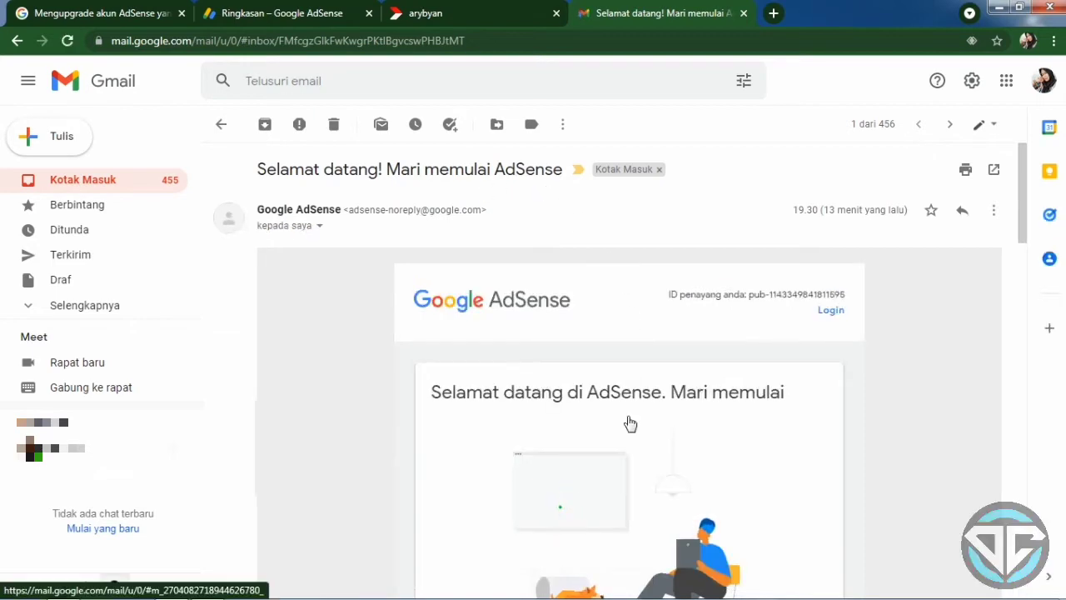
Step: Read the AdSense welcome email through its account activation steps, the what's-next section and the help links
scroll(631, 424, down, 3)
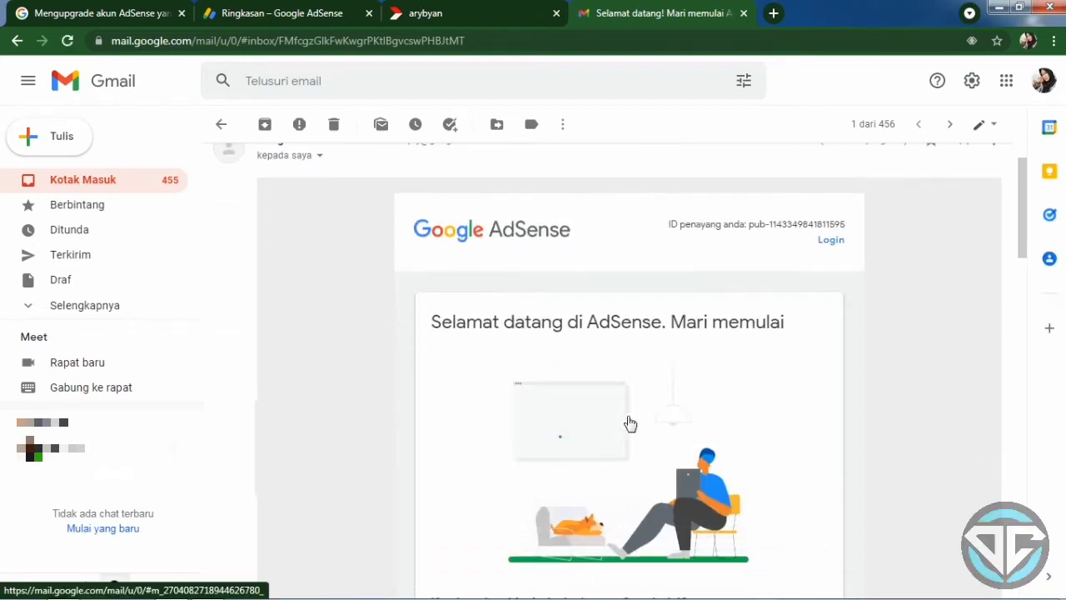
scroll(629, 422, down, 1)
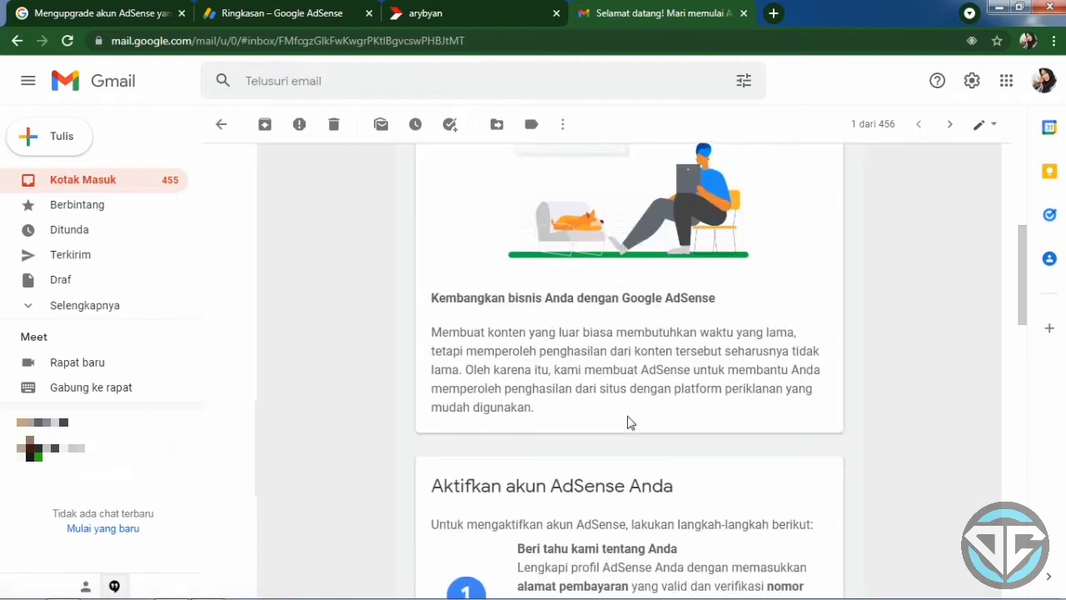
scroll(629, 422, down, 2)
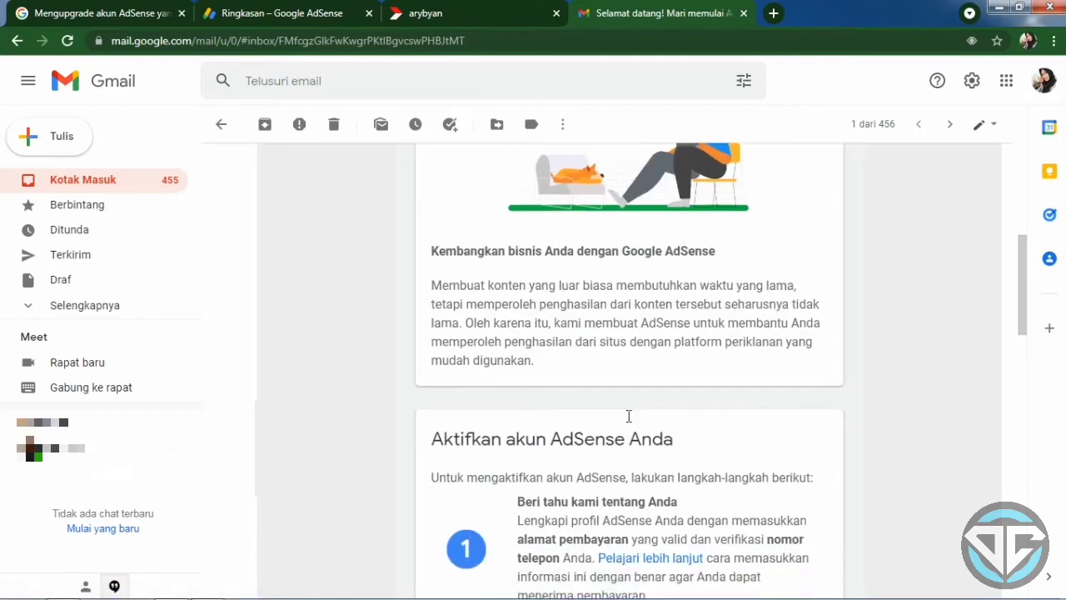
scroll(628, 422, down, 1)
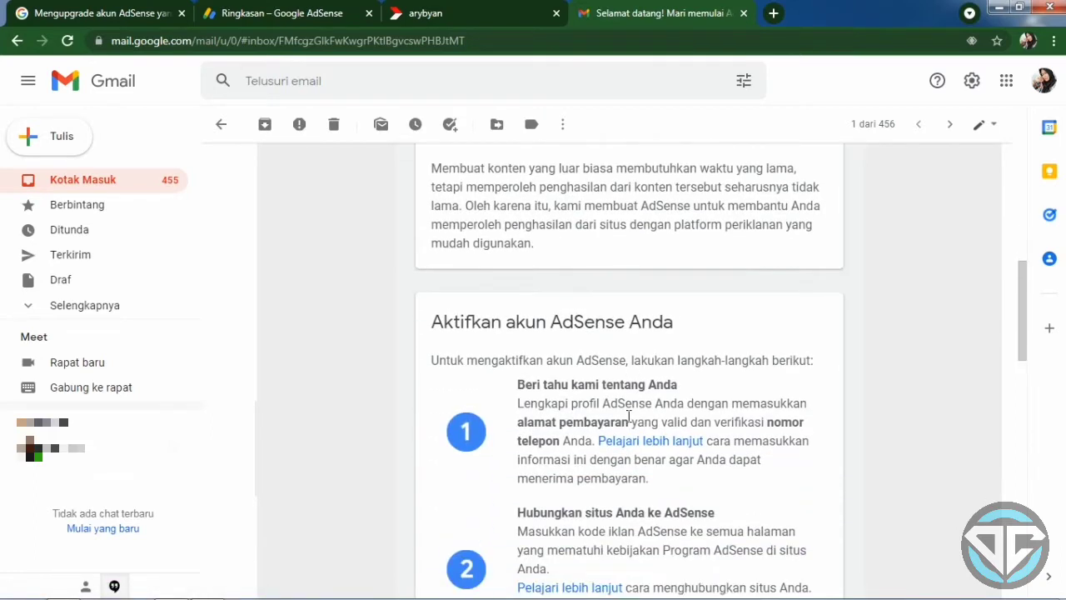
scroll(628, 422, down, 1)
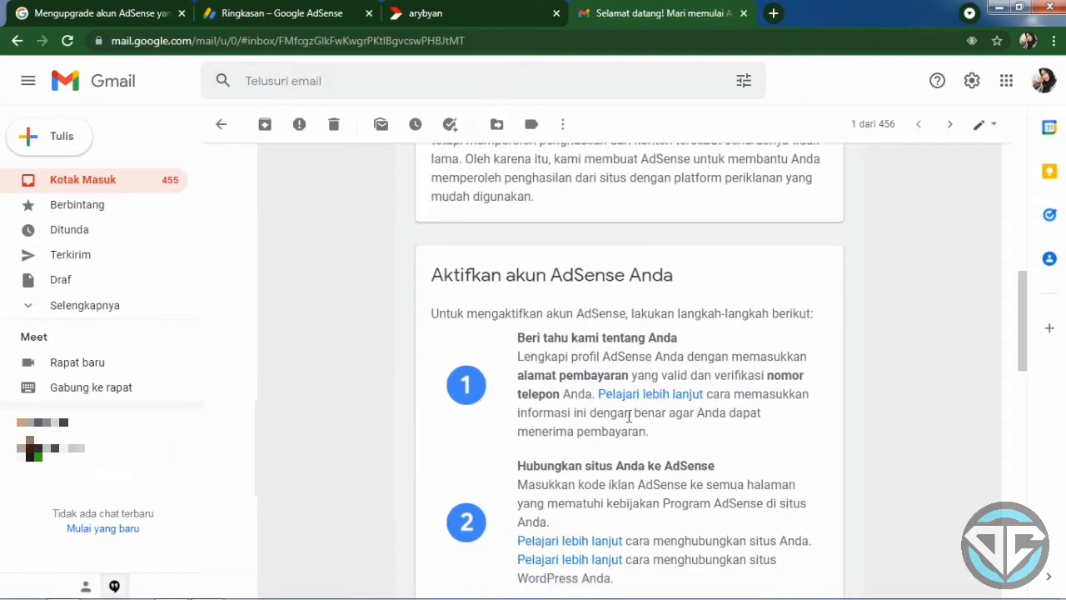
scroll(629, 418, down, 1)
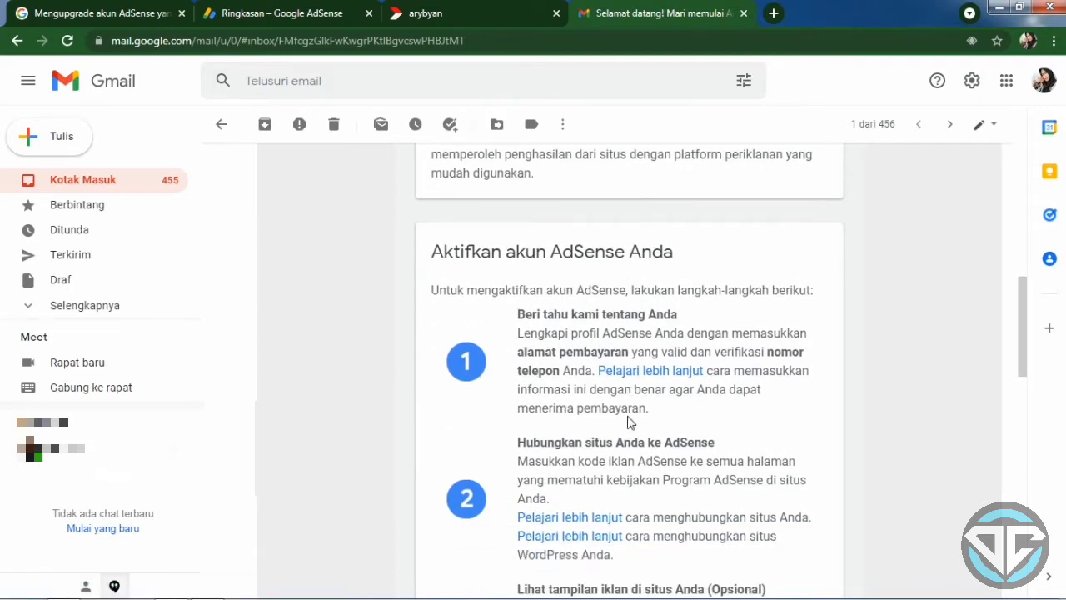
scroll(628, 422, down, 6)
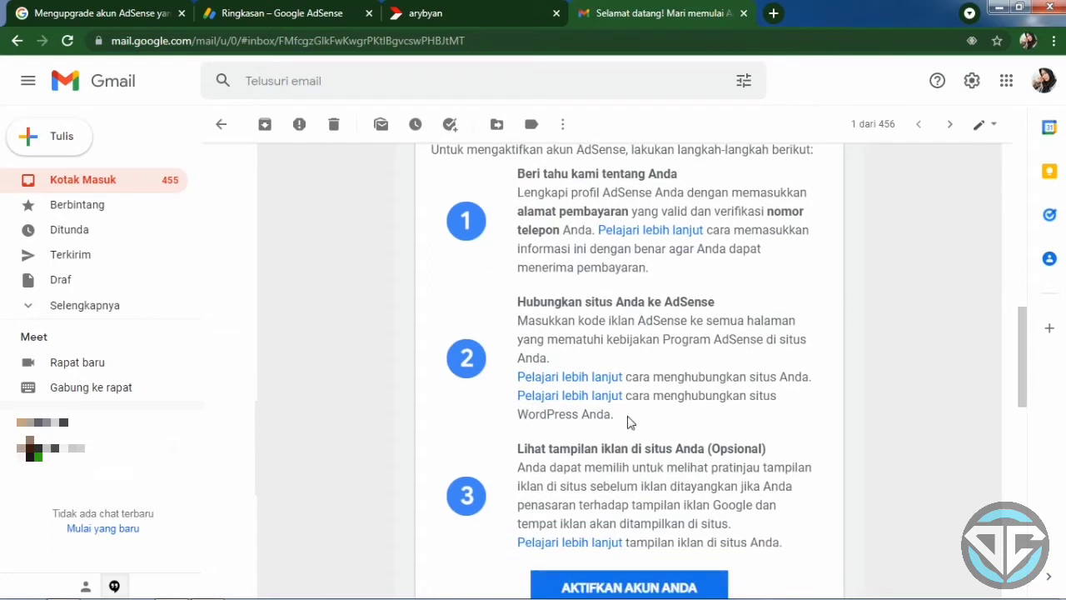
scroll(629, 422, down, 5)
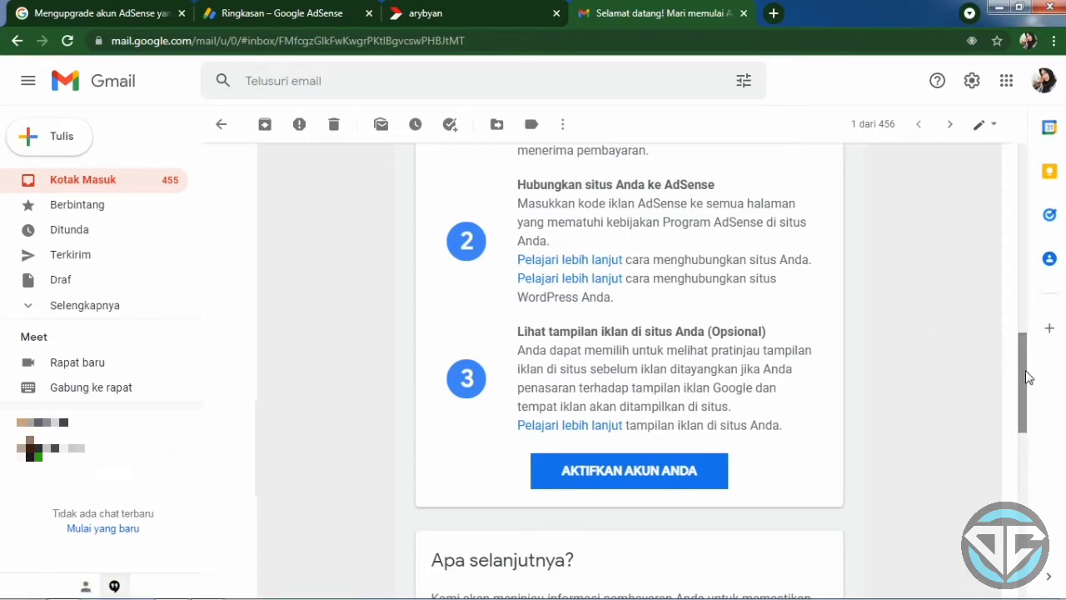
drag(1022, 367, 1024, 443)
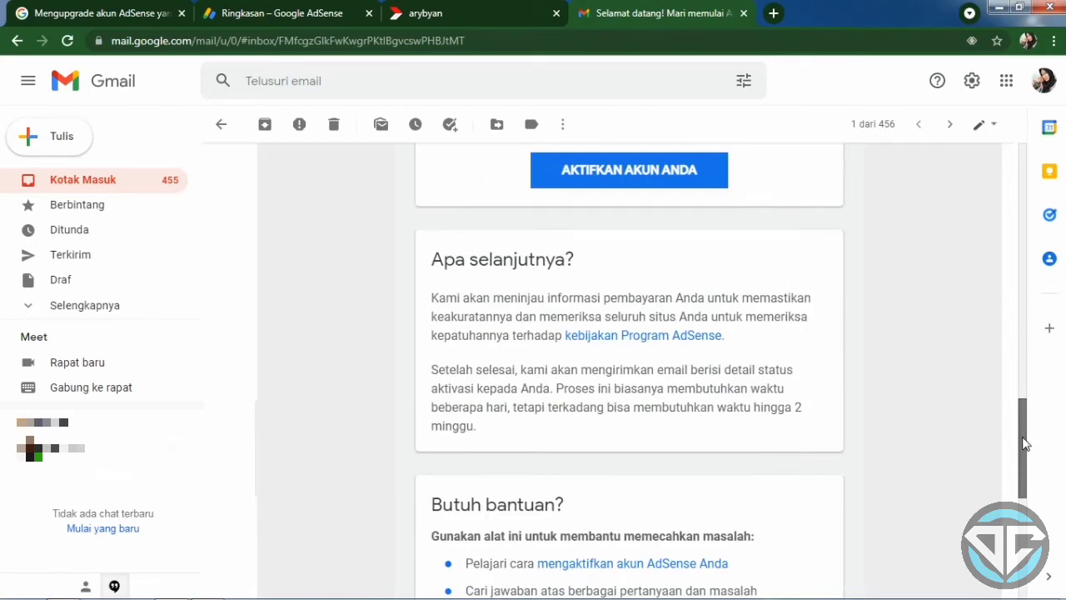
click(666, 563)
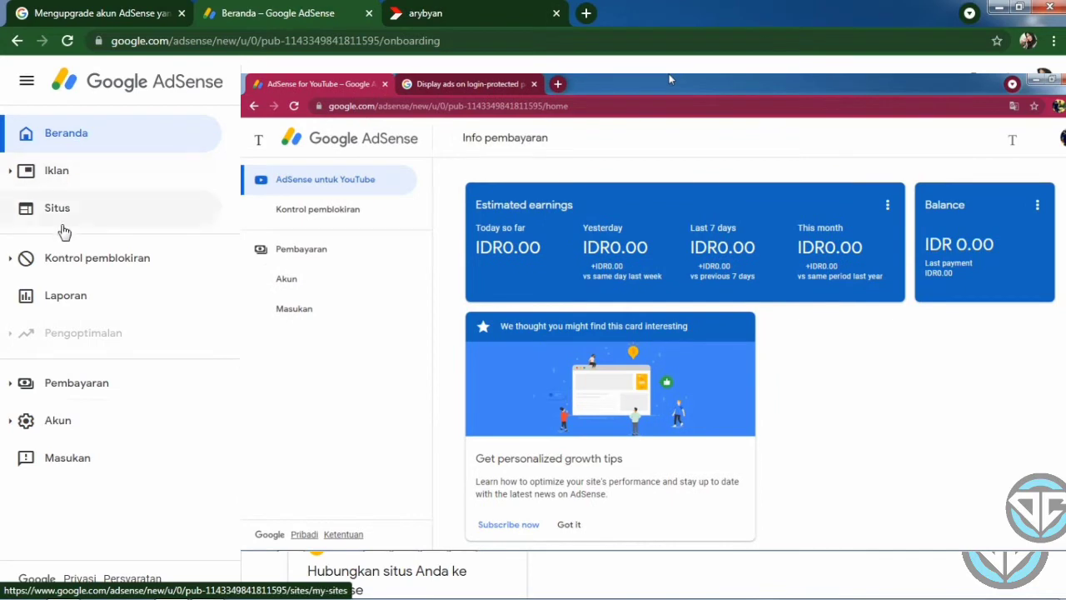
Step: View the AdSense payment info page, open the account information settings and highlight the publisher number
click(68, 387)
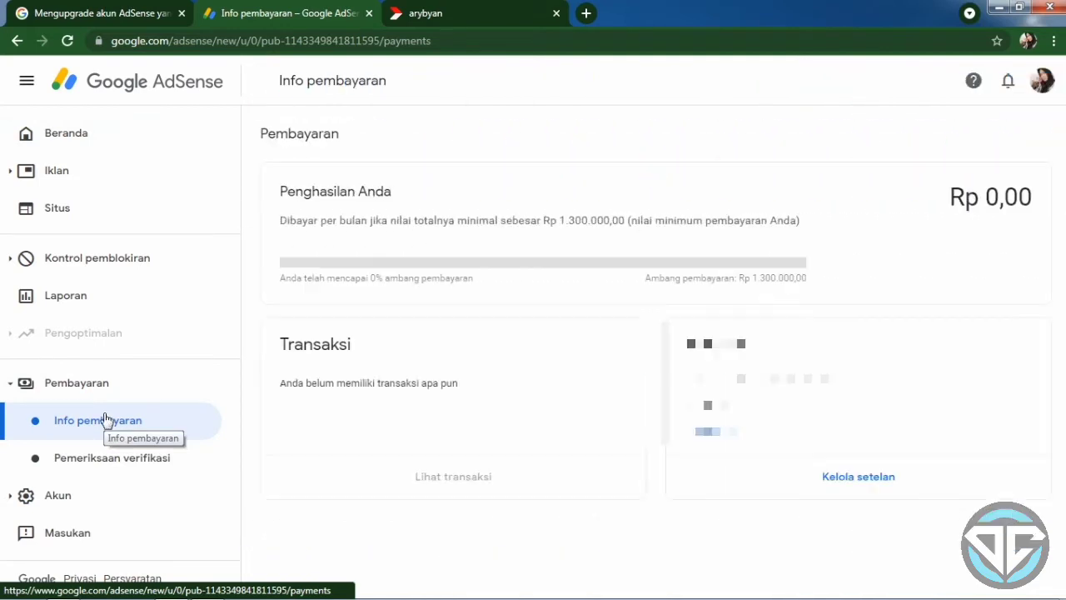
click(57, 502)
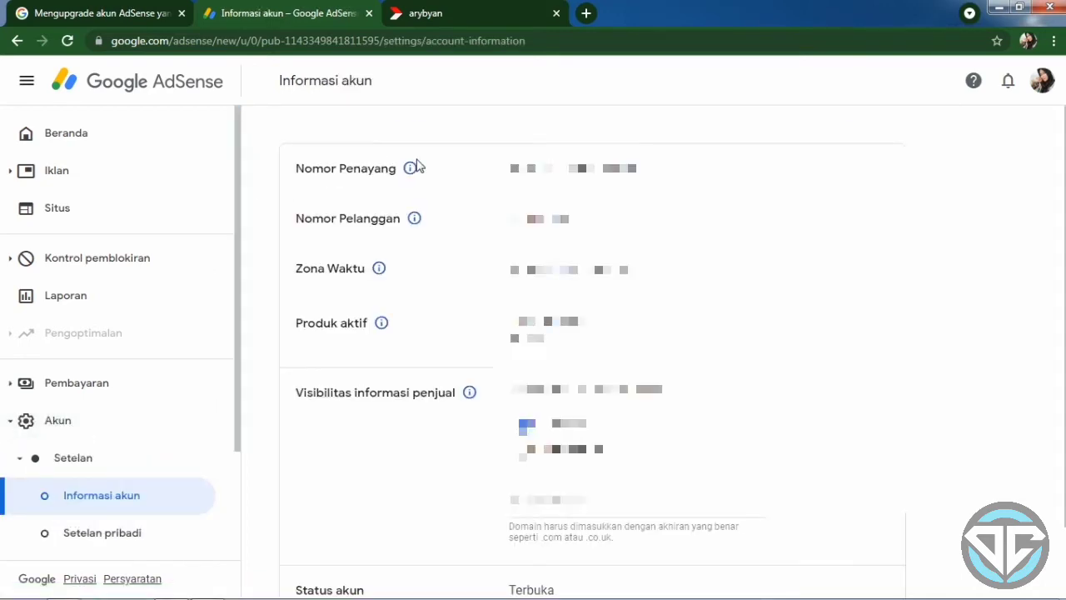
drag(645, 169, 509, 169)
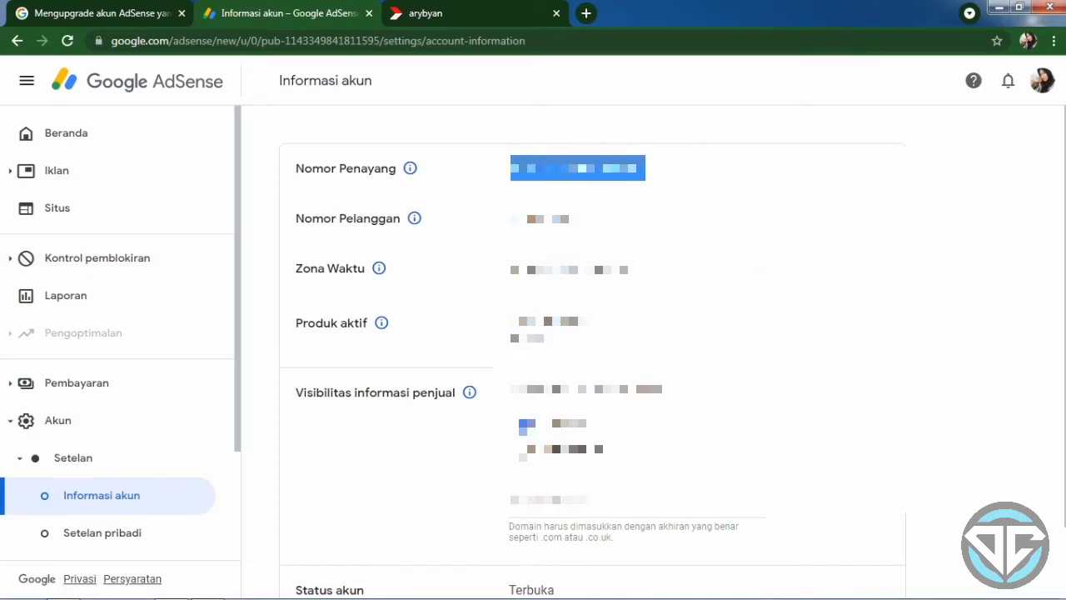
click(588, 111)
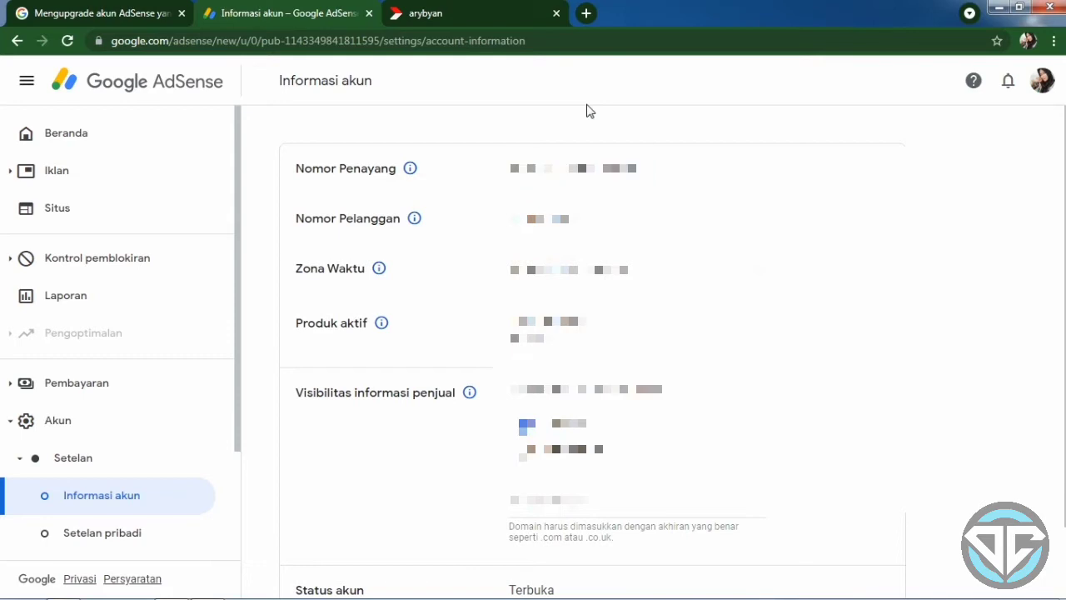
Step: Check the linked AdSense account on YouTube Studio's monetization page in a new browser tab, and return to the AdSense account information
click(587, 13)
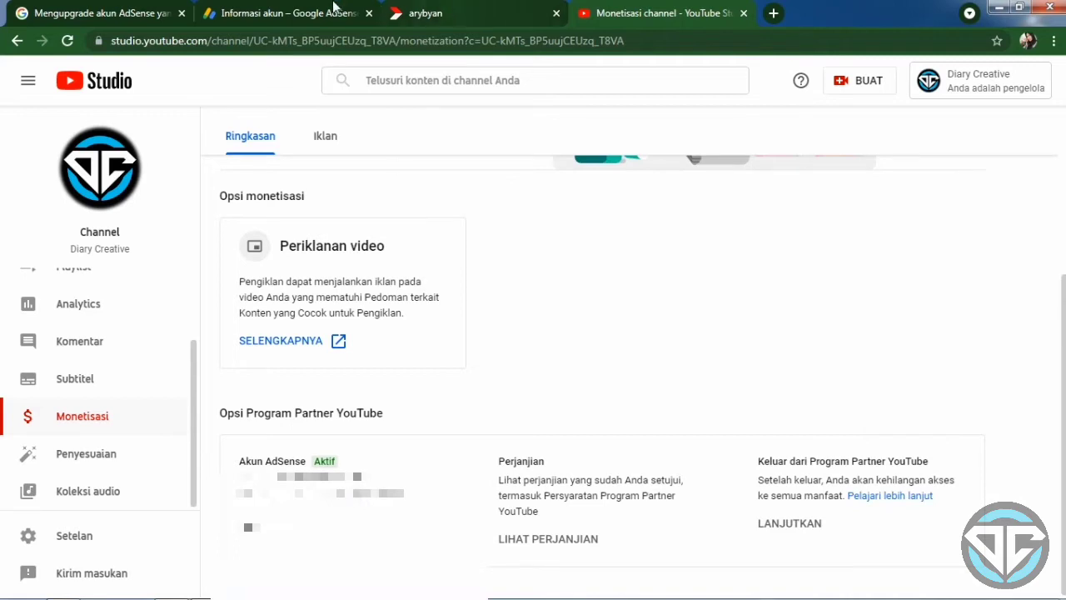
click(420, 12)
click(303, 7)
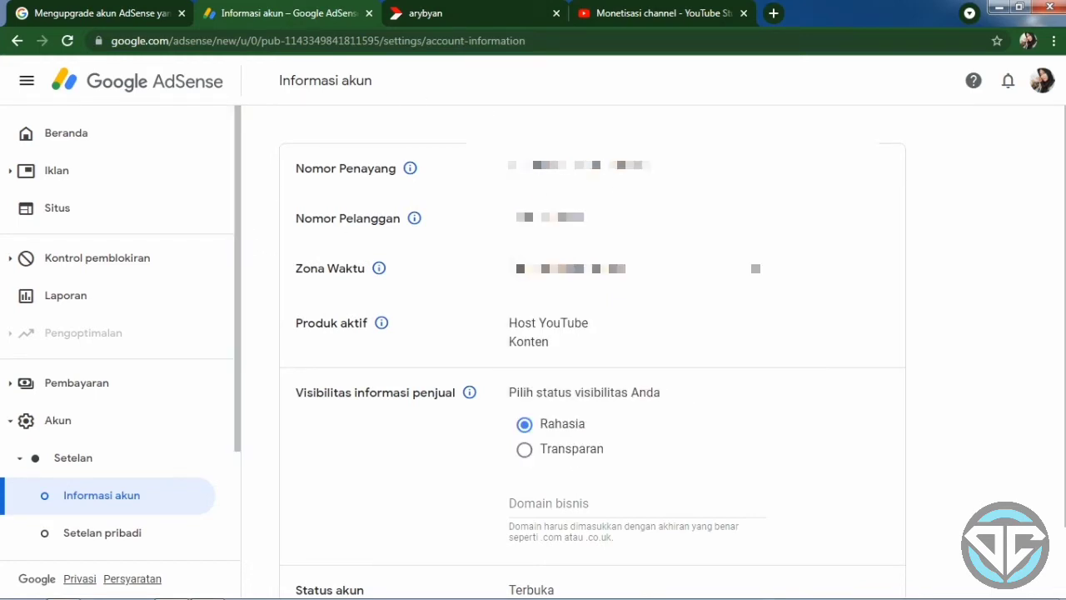
Step: Examine the active products in the account information, highlighting the Host YouTube and Konten entries
drag(297, 323, 418, 317)
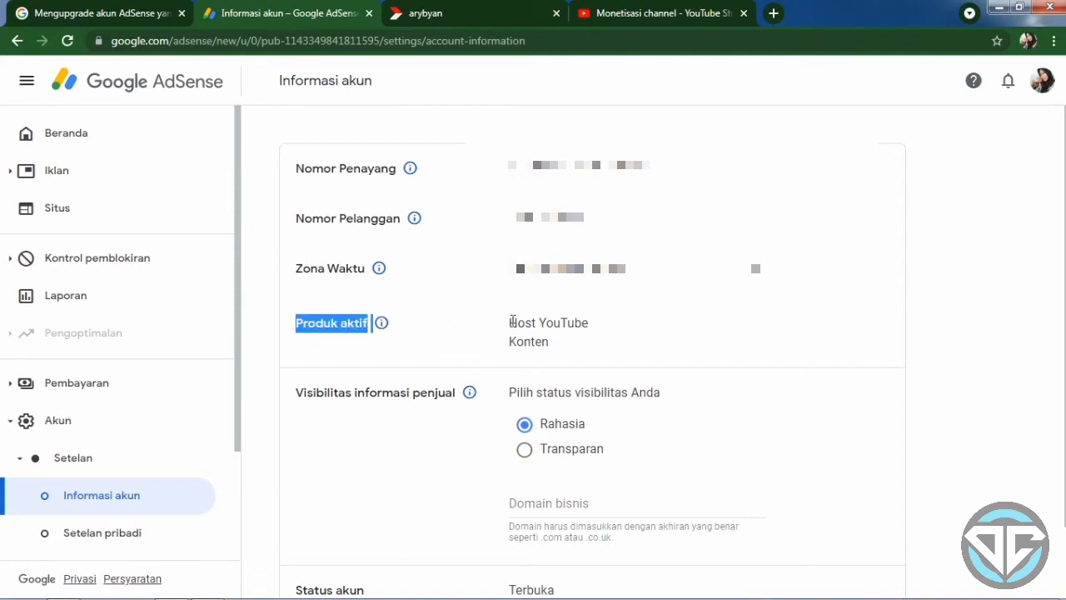
drag(511, 322, 626, 322)
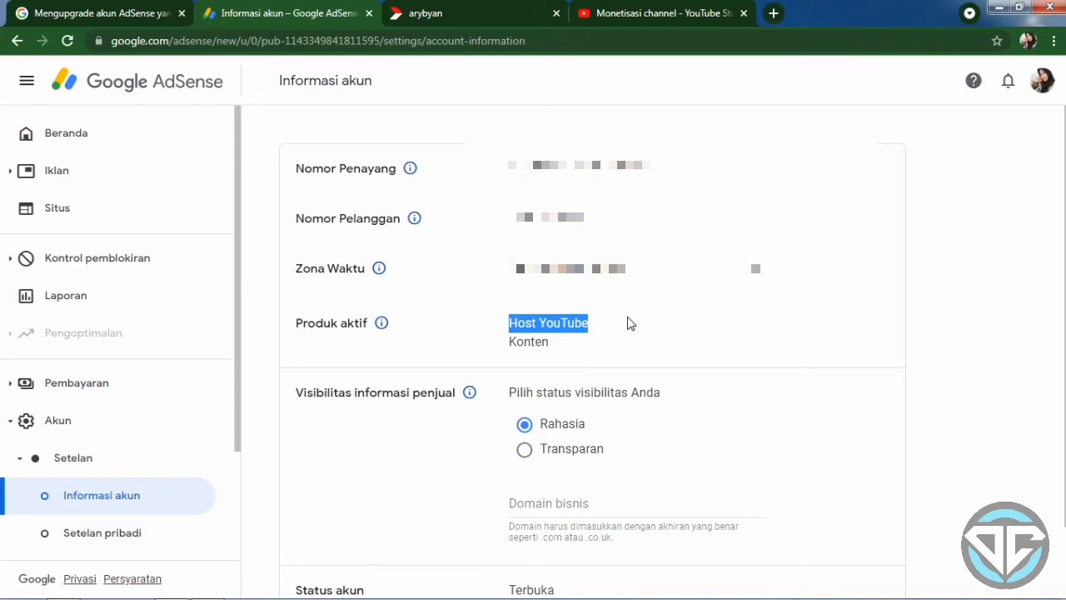
click(627, 324)
drag(508, 342, 578, 350)
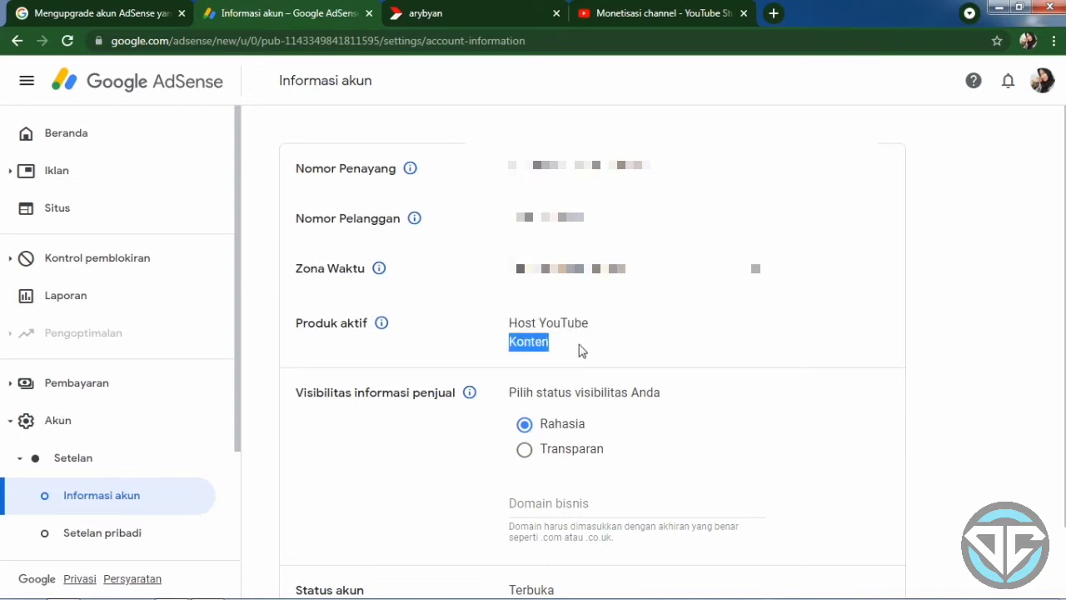
click(583, 350)
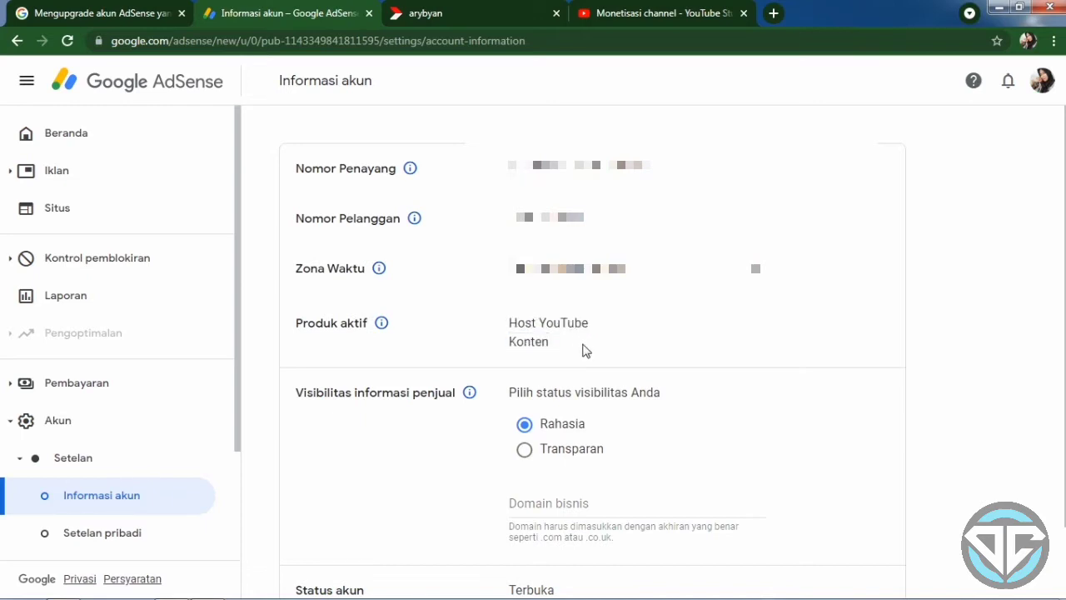
Step: Open the ads overview and go through the Auto ads introduction to its end to get started
click(169, 191)
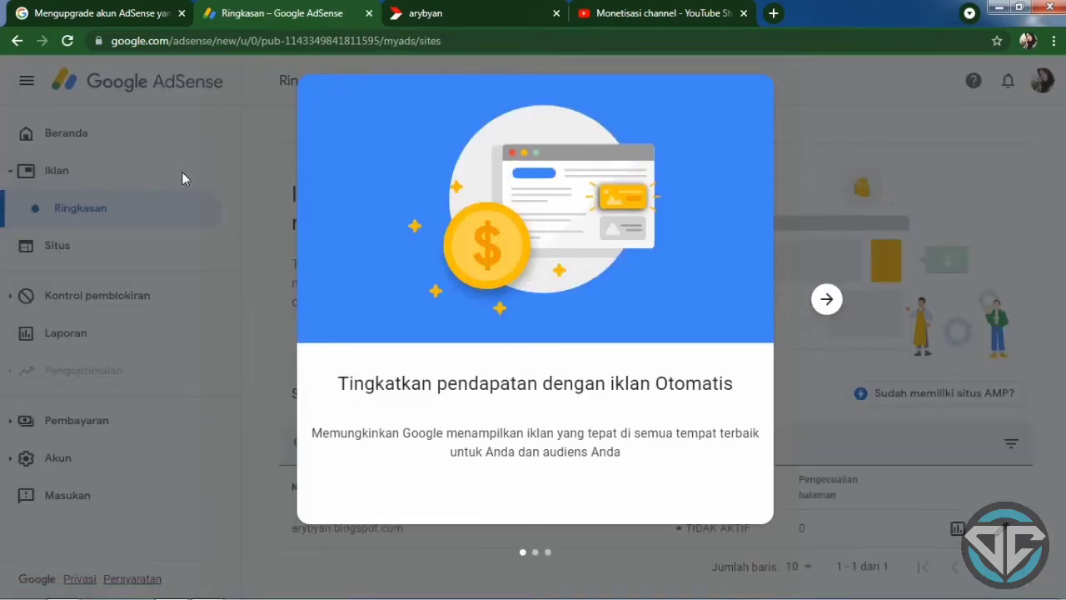
click(827, 299)
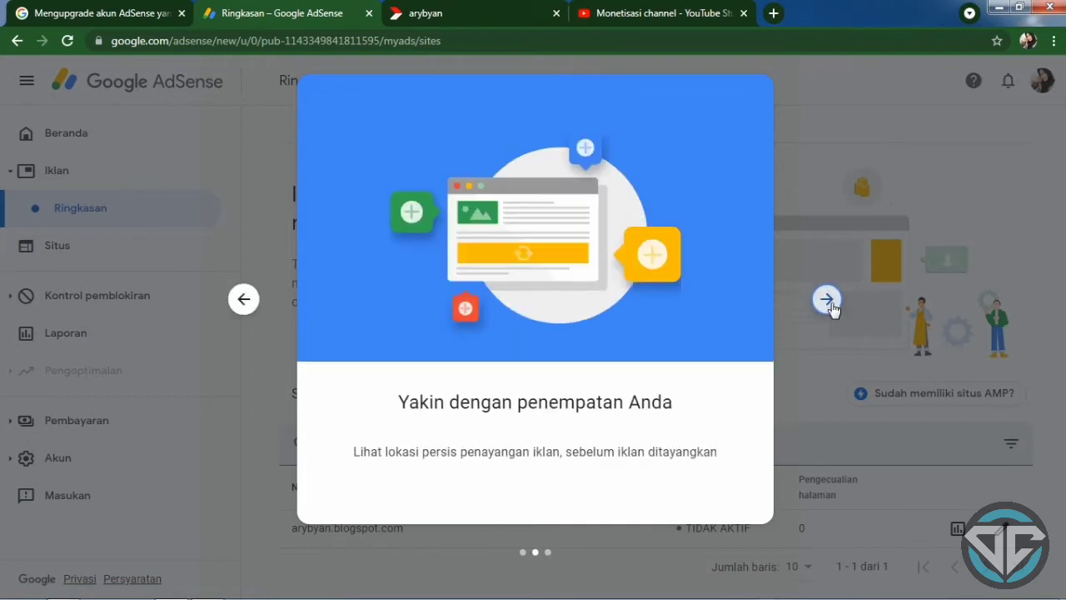
click(828, 301)
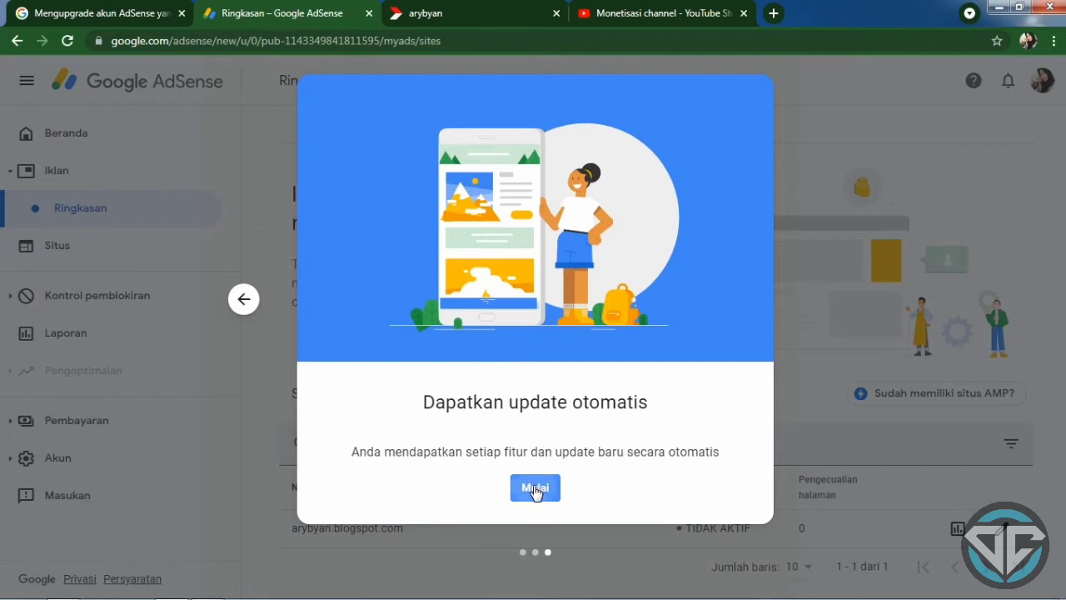
click(536, 487)
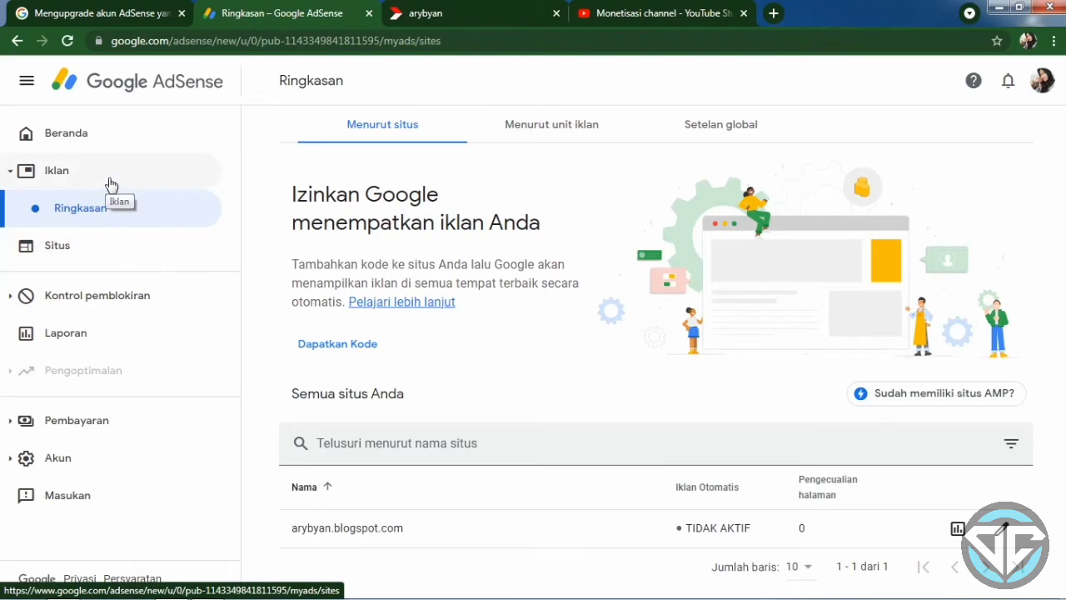
Step: View the ad unit types and enable Google's optimization of mobile ad sizes in the global ad settings
click(564, 127)
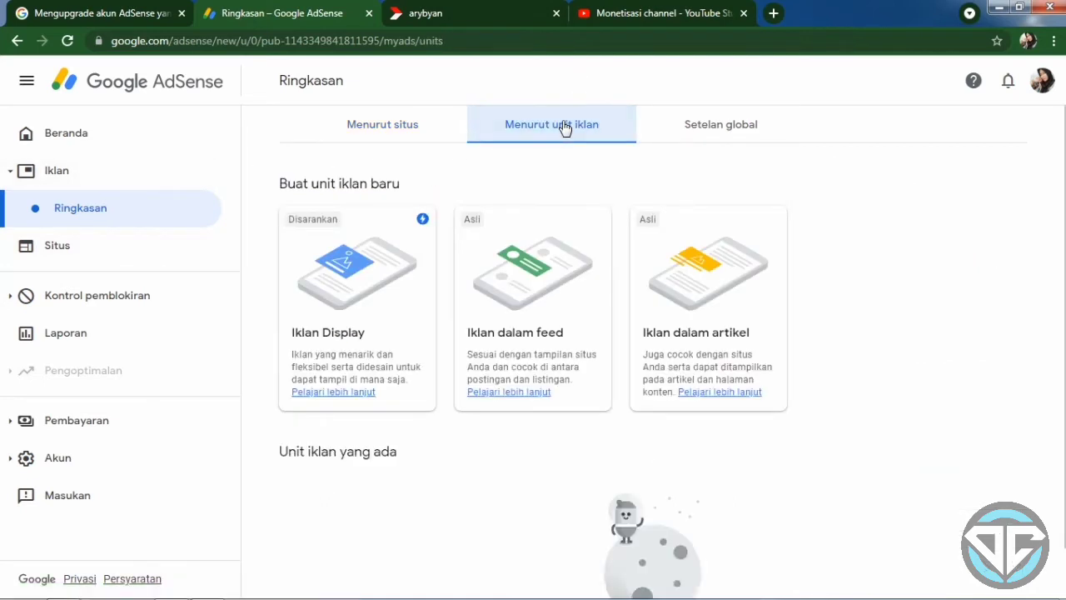
click(722, 130)
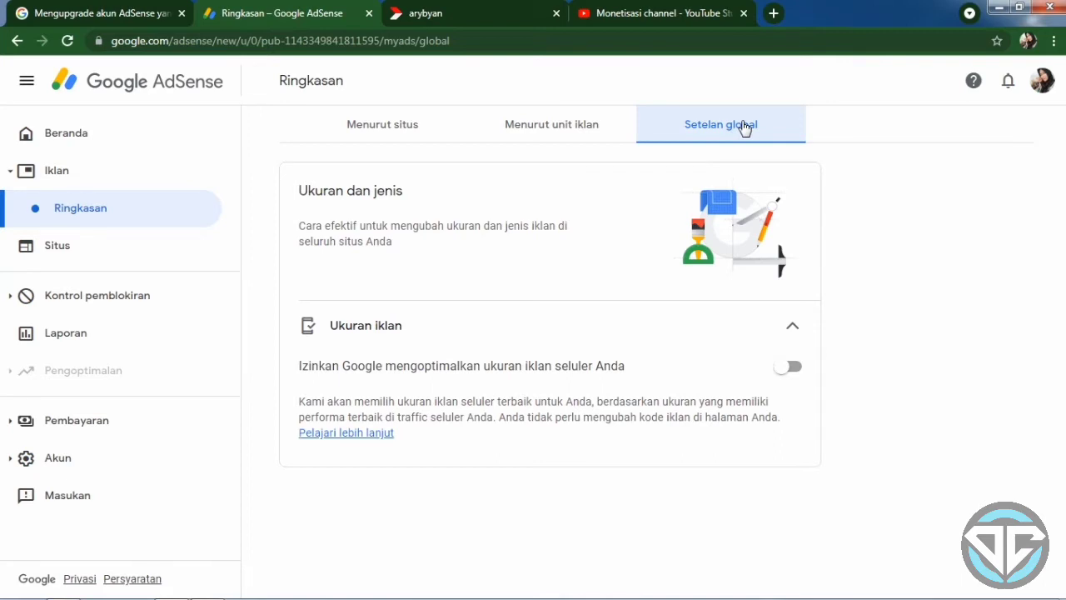
click(783, 370)
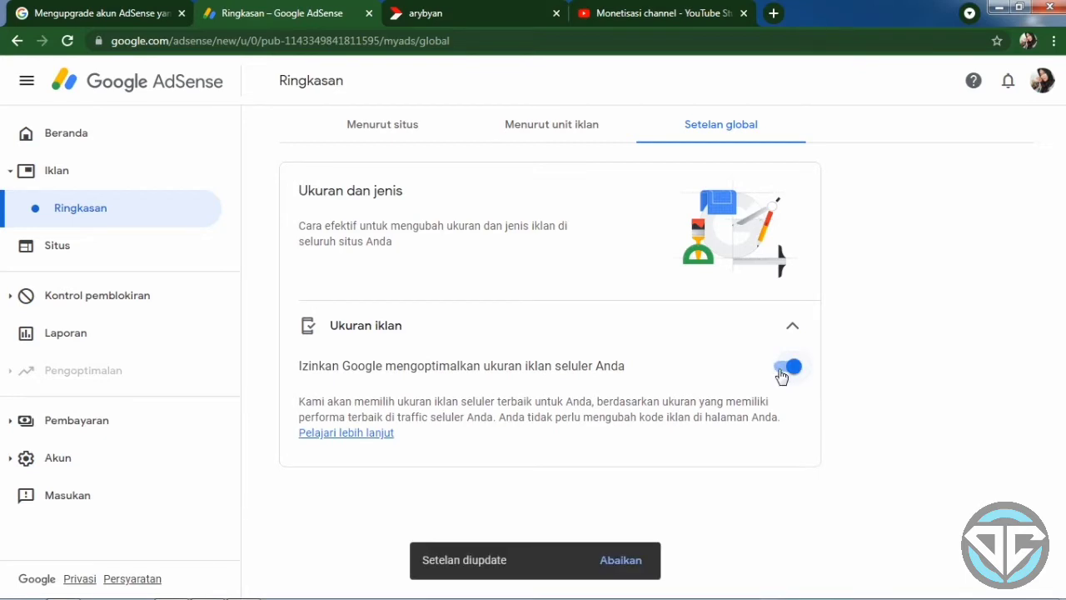
Step: Start connecting arybyan.blogspot.com to AdSense from the home page, request its review and look over the setup cards
click(94, 135)
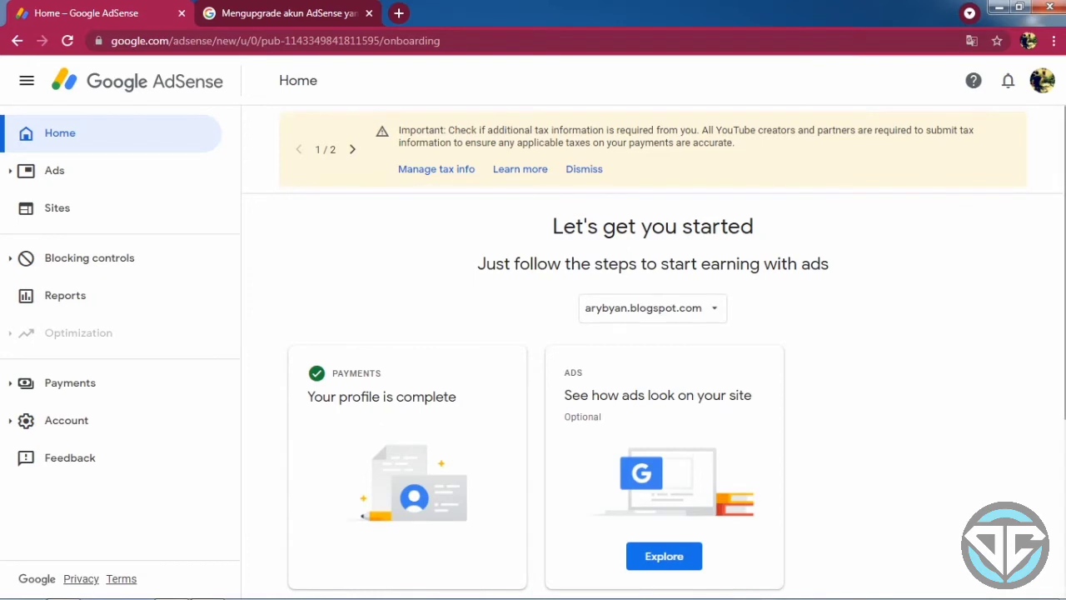
scroll(1059, 183, down, 3)
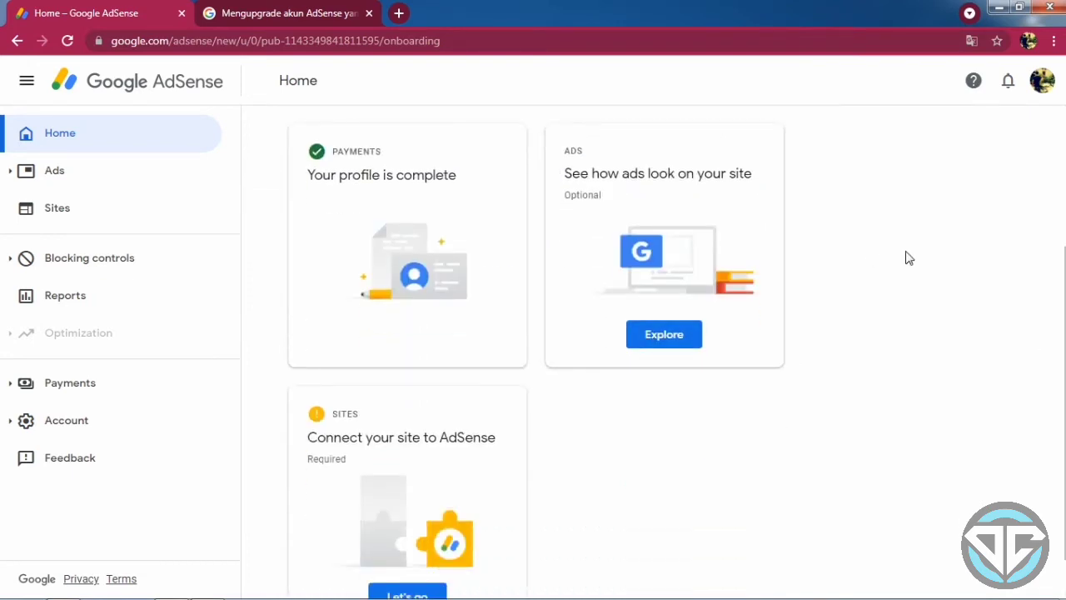
scroll(676, 353, down, 1)
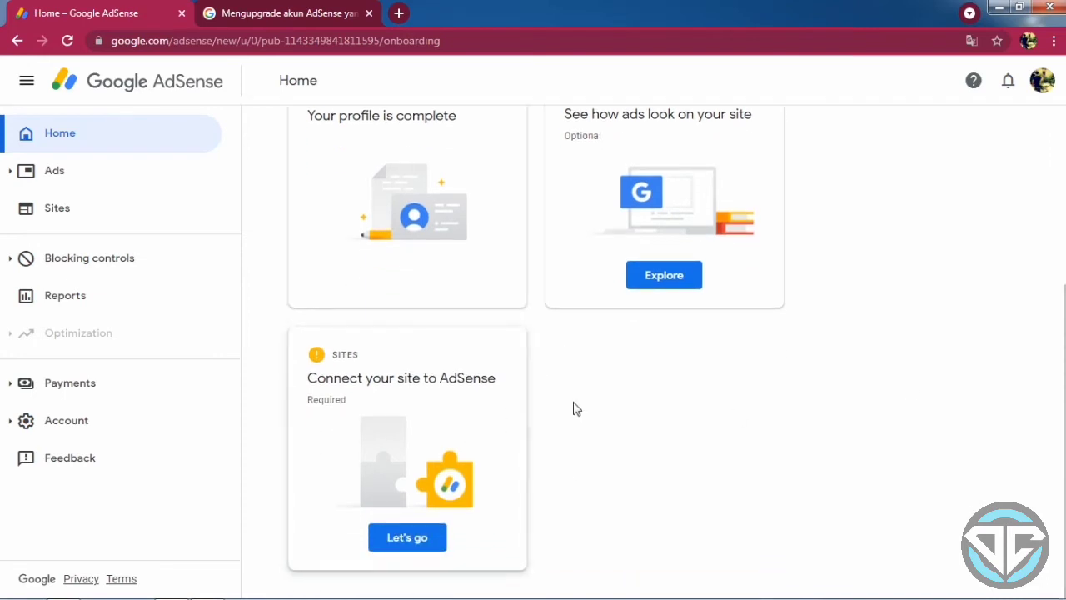
click(408, 538)
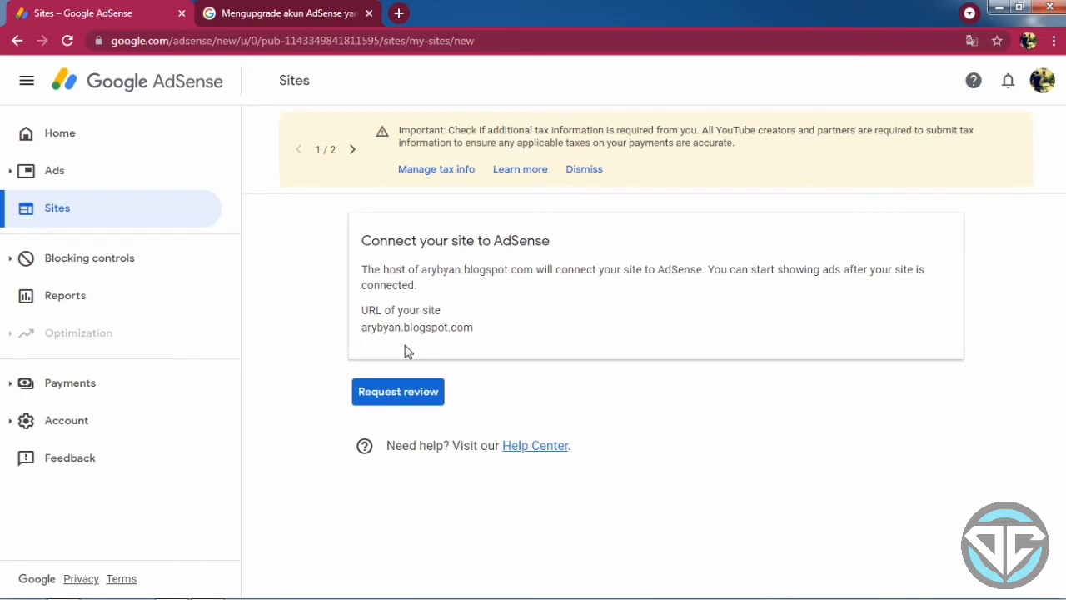
click(425, 398)
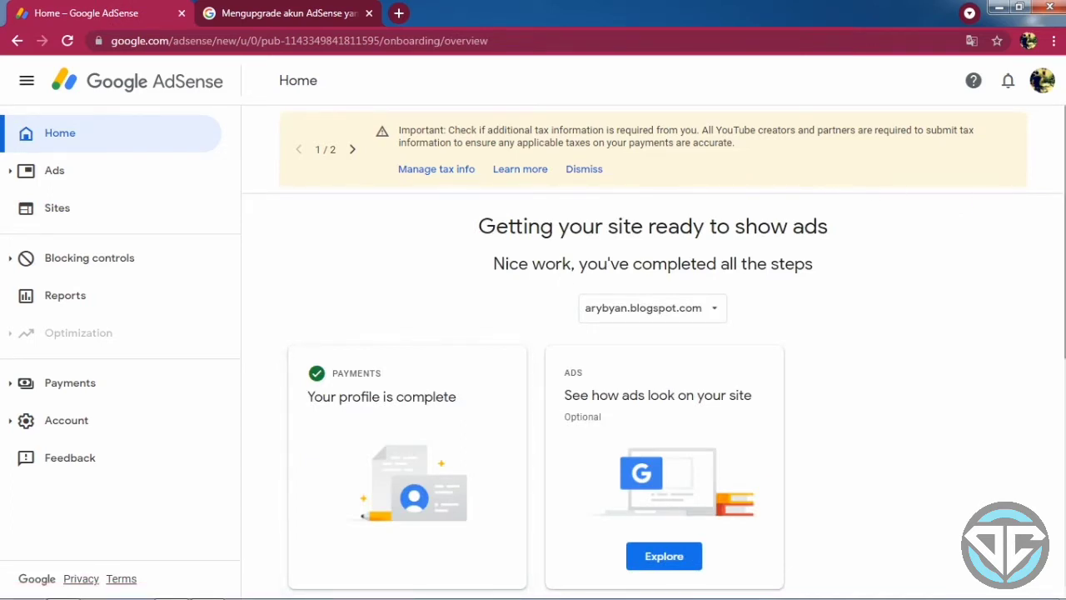
scroll(652, 348, down, 5)
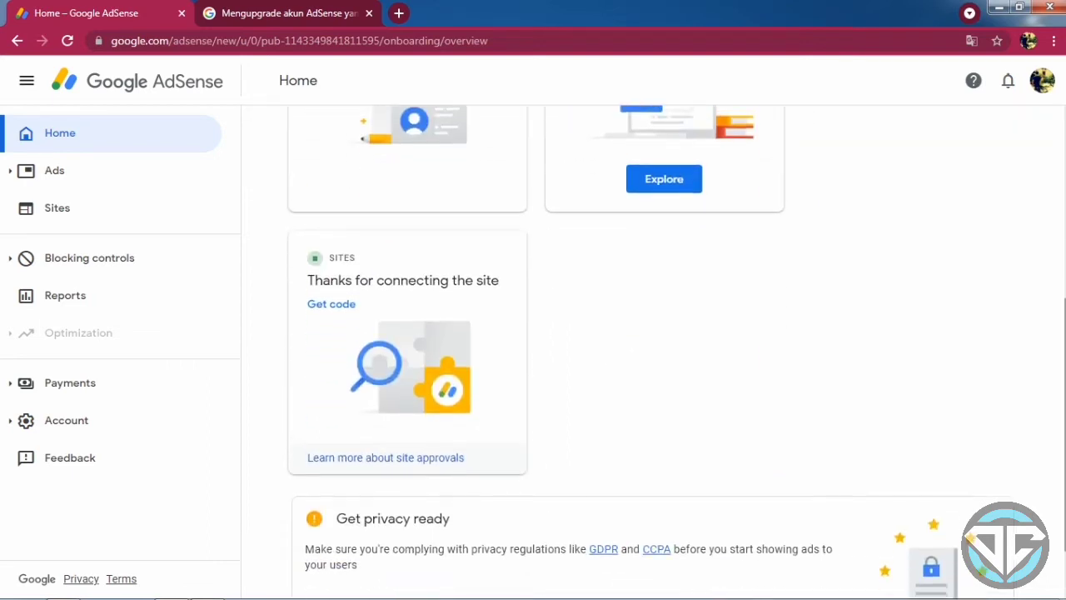
scroll(653, 348, down, 1)
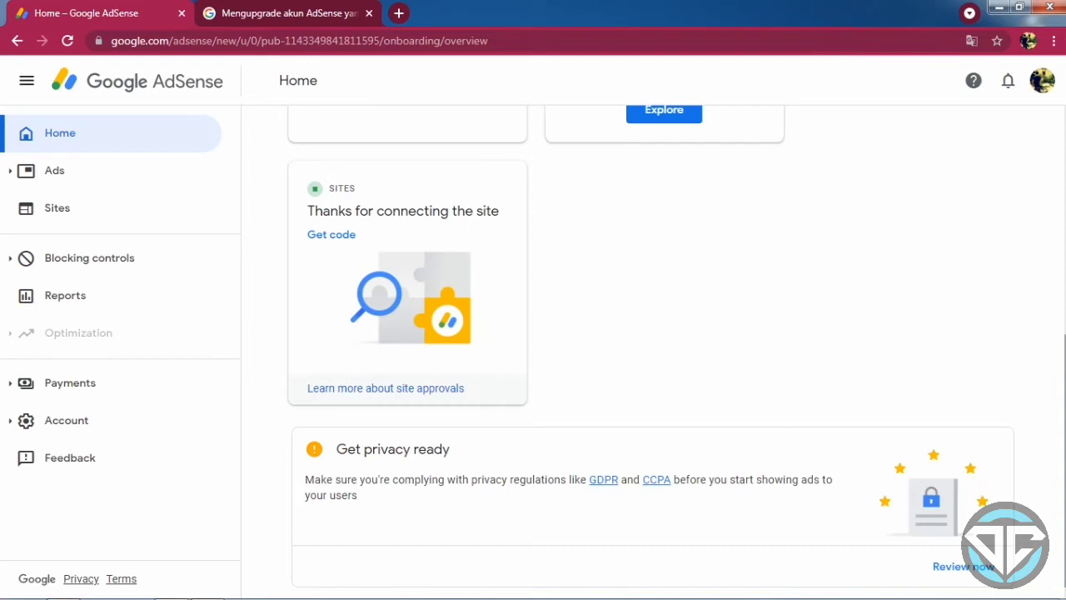
scroll(653, 349, up, 2)
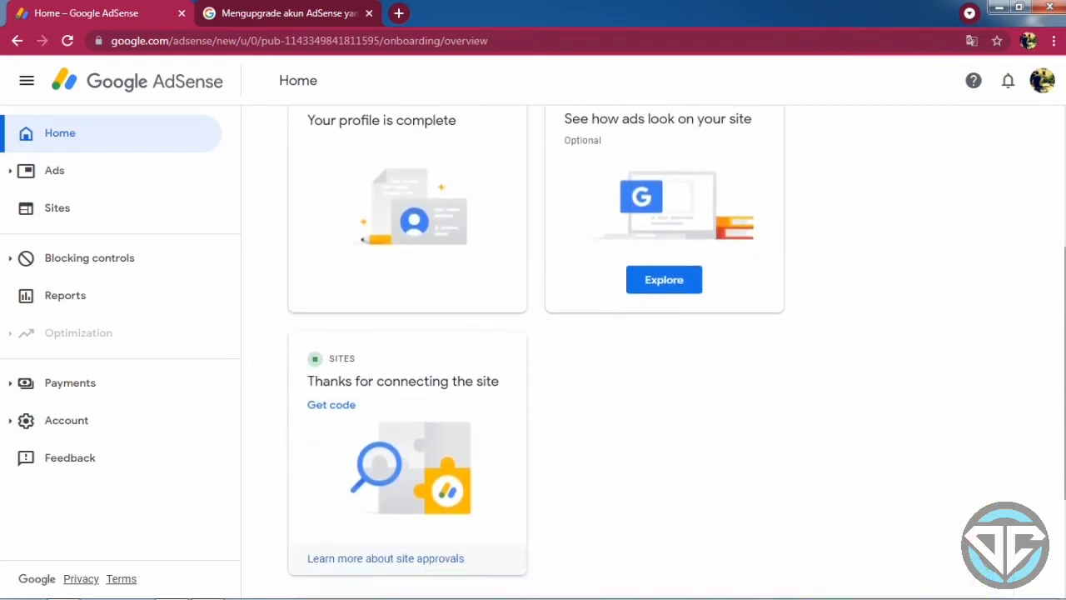
Step: Open the site approvals help article in a new tab and highlight where the AdSense code goes in the page HTML
scroll(653, 350, down, 1)
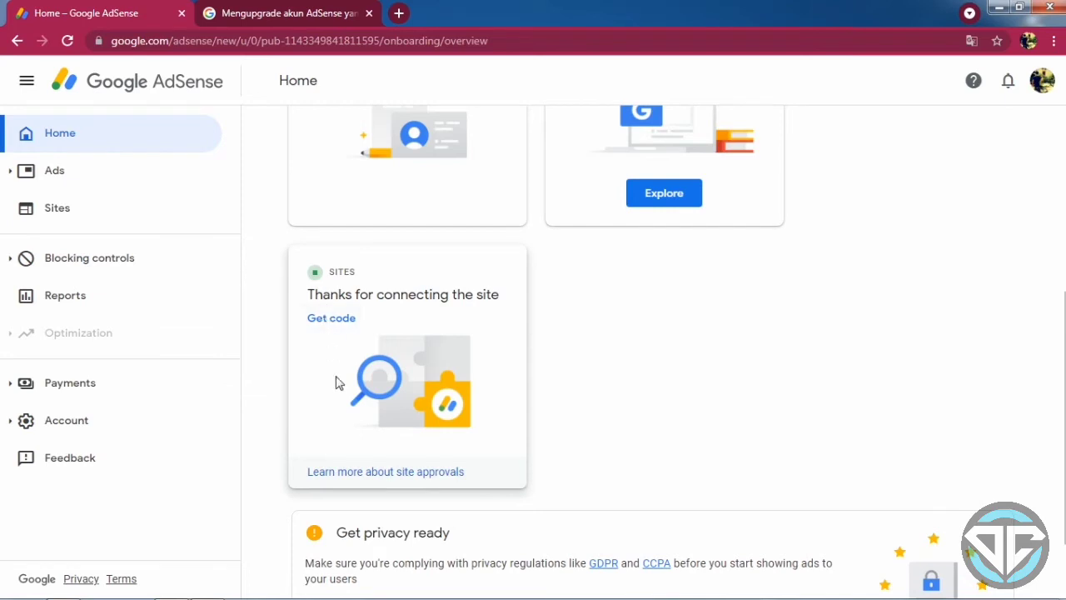
right_click(353, 480)
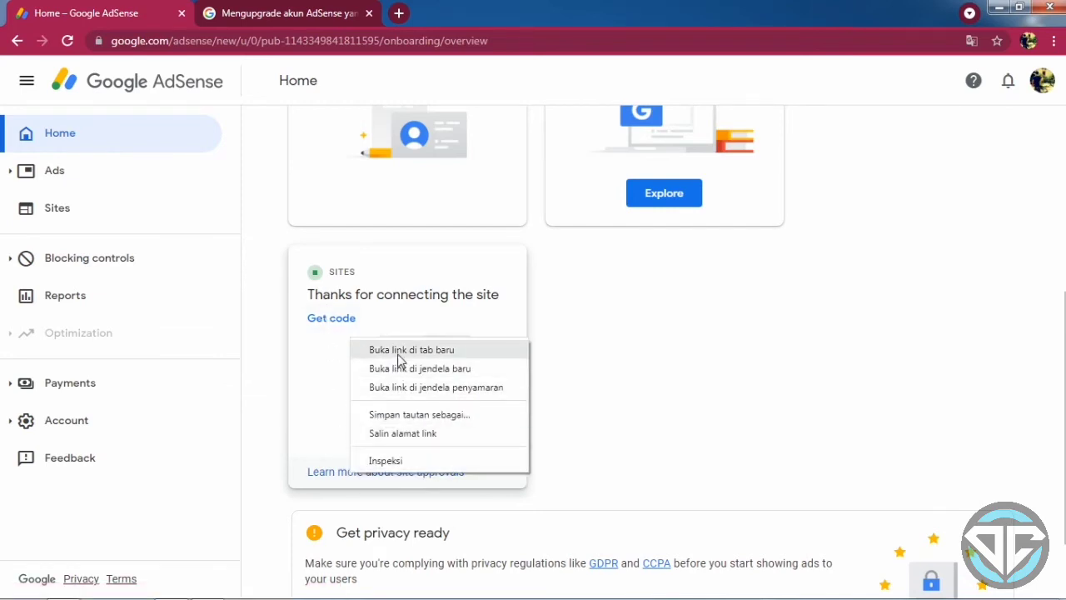
key(Escape)
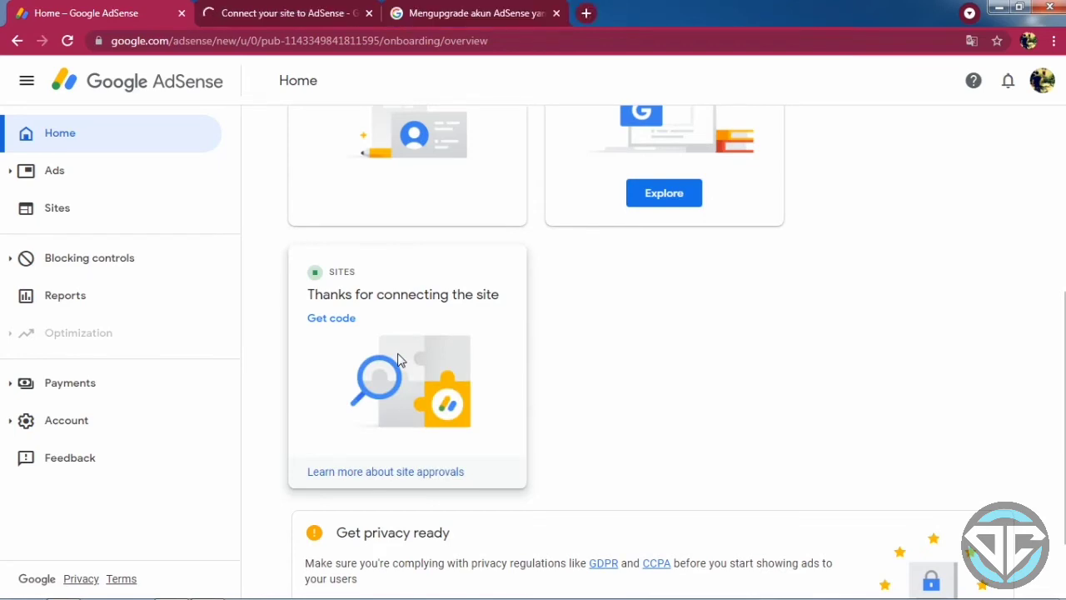
click(349, 10)
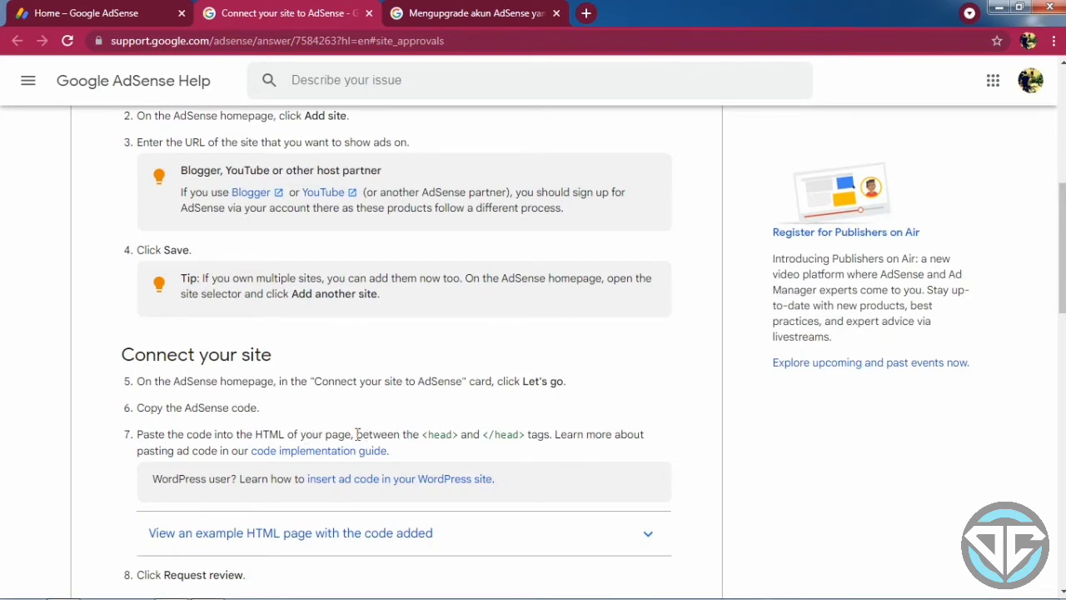
drag(371, 433, 552, 434)
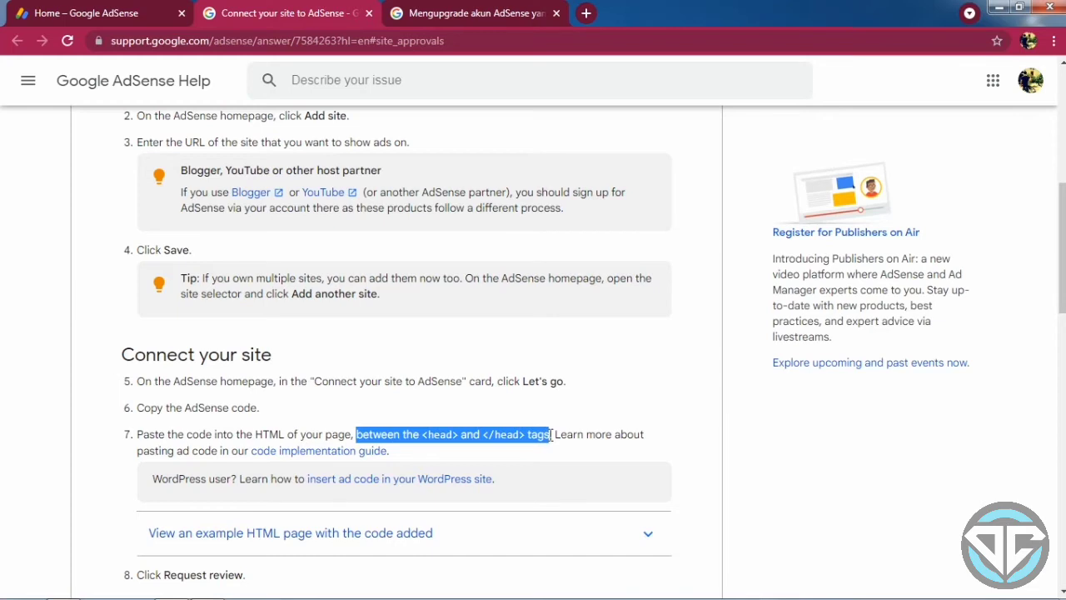
Step: Return to AdSense, view the site connection page through the Sites card's code link, and go back to the home page
click(125, 9)
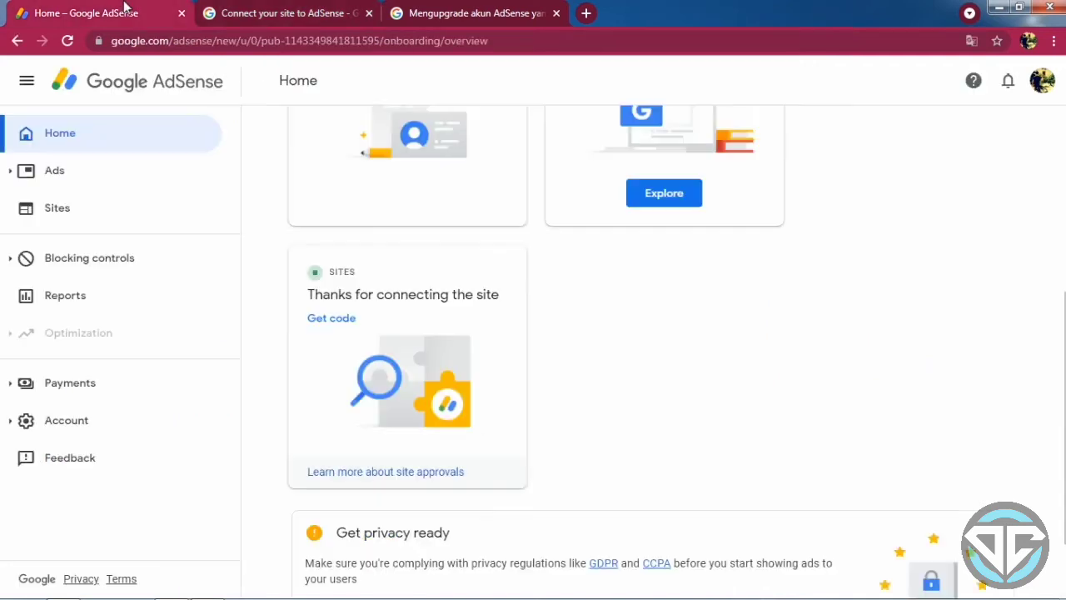
click(331, 318)
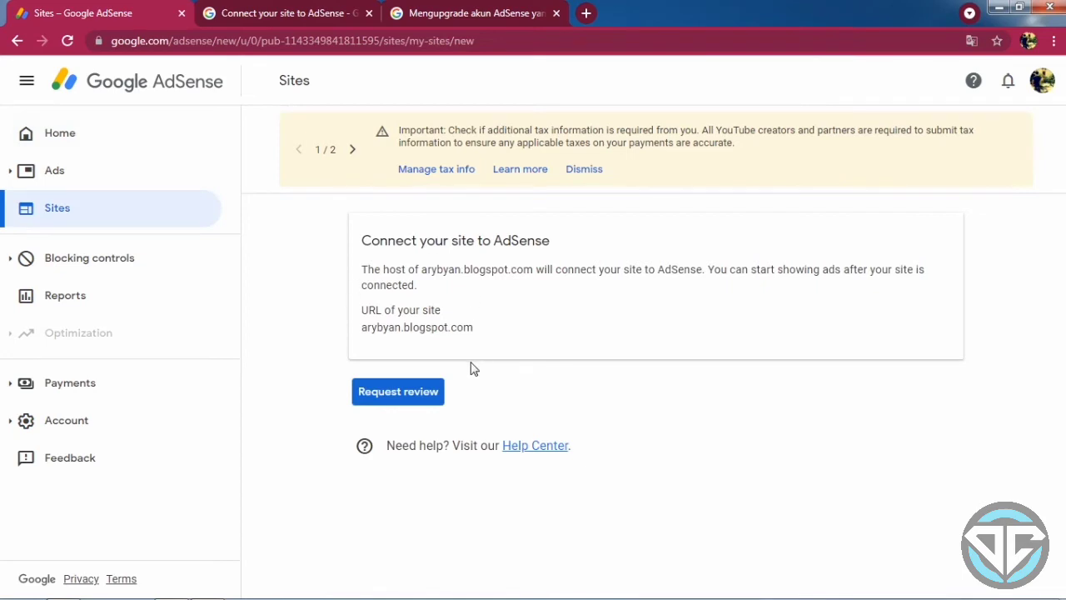
click(51, 136)
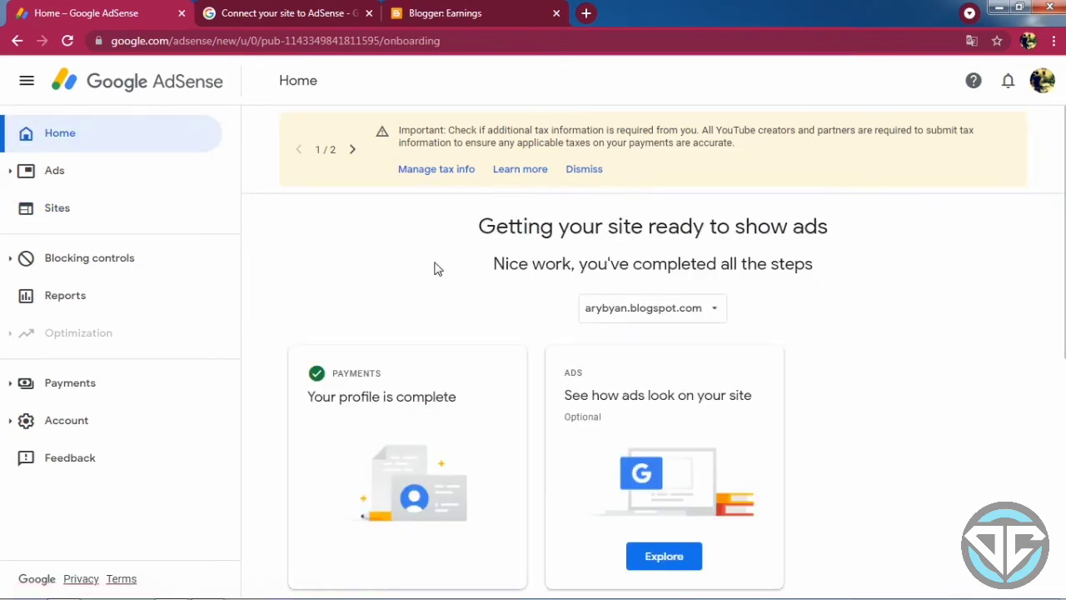
Step: Open the ad settings preview for arybyan.blogspot.com and turn on Auto ads
scroll(434, 267, down, 3)
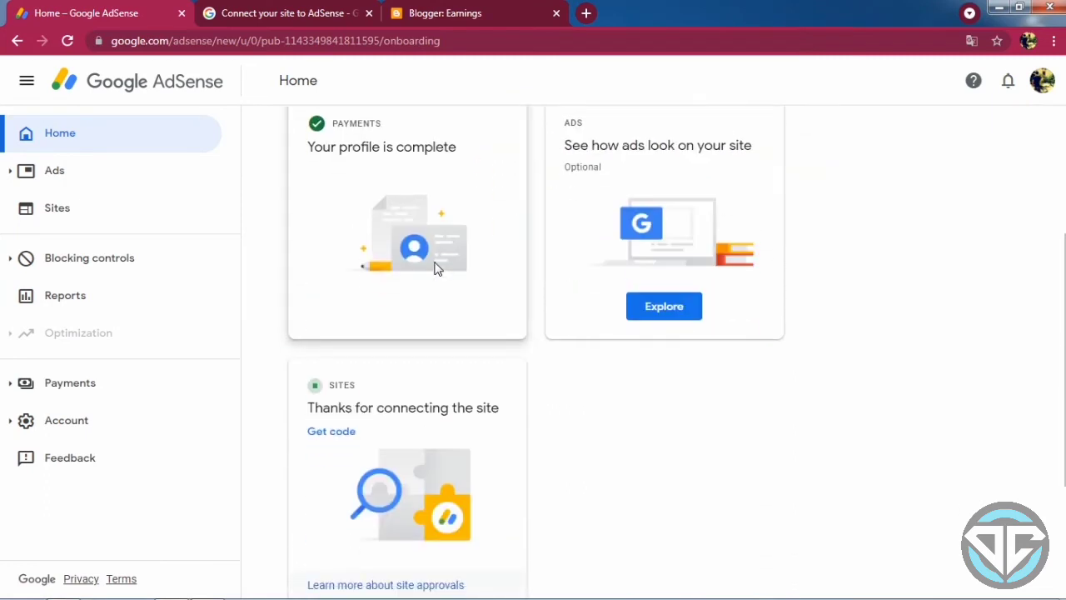
click(683, 307)
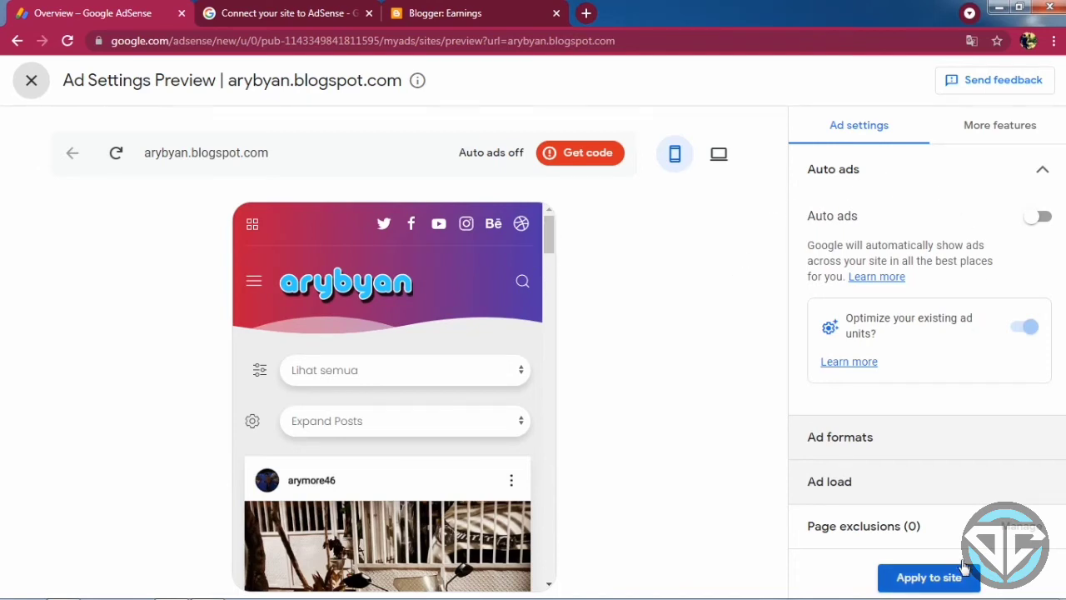
click(1033, 221)
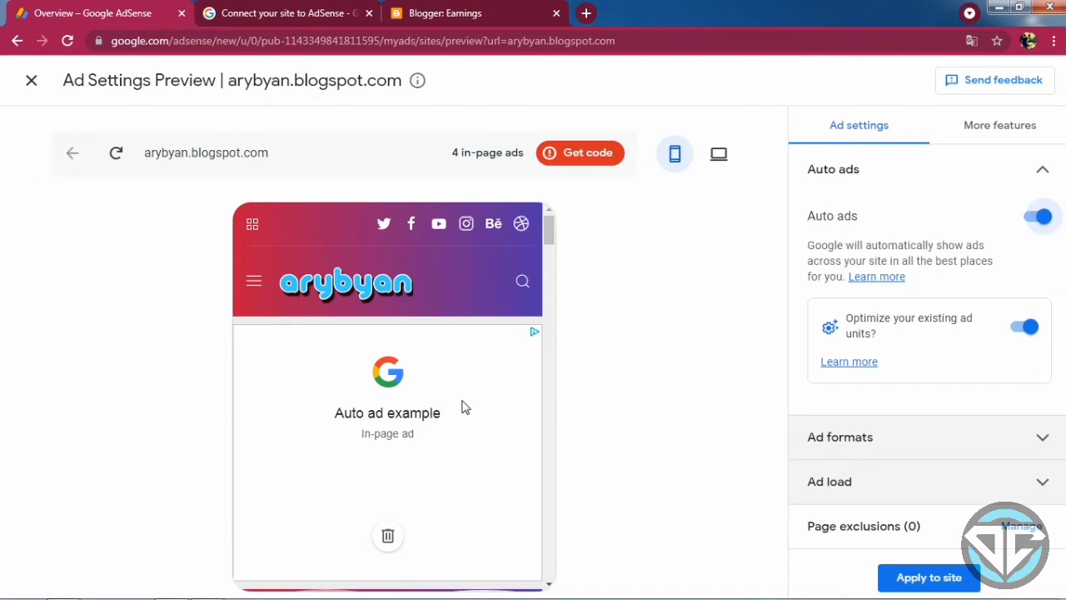
Step: Preview the automatic ads on the modifikasi-old-vixion blog post in both the mobile and desktop layouts
drag(549, 230, 550, 274)
click(468, 348)
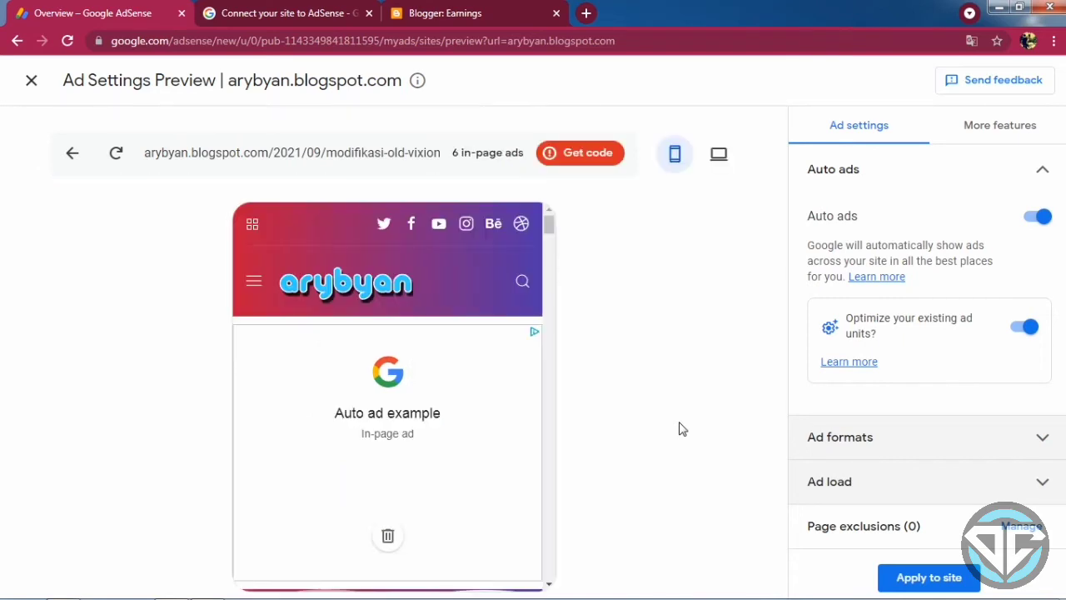
click(715, 165)
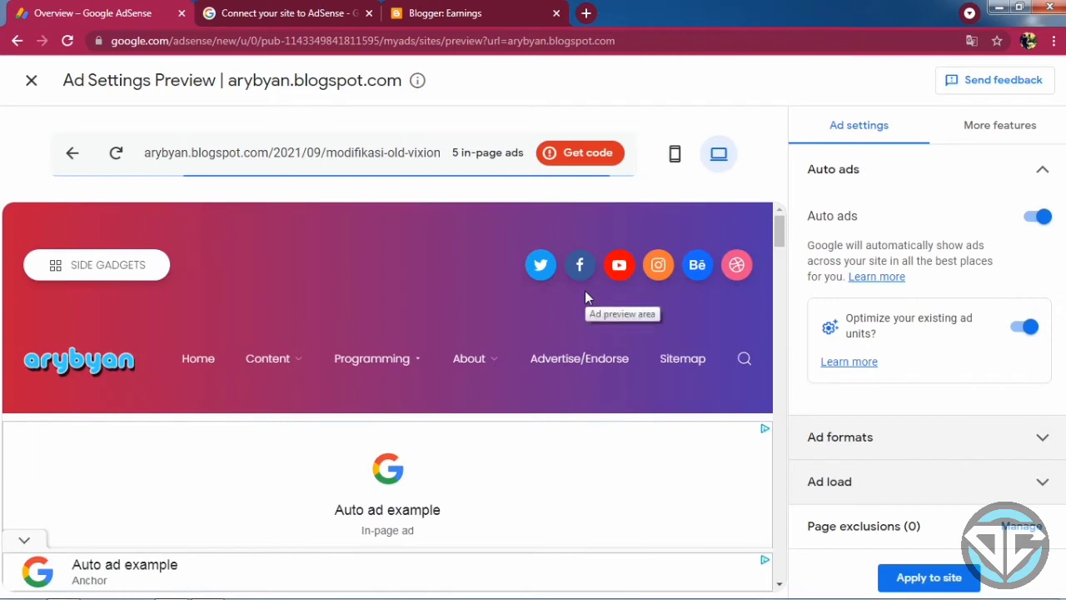
drag(780, 234, 779, 526)
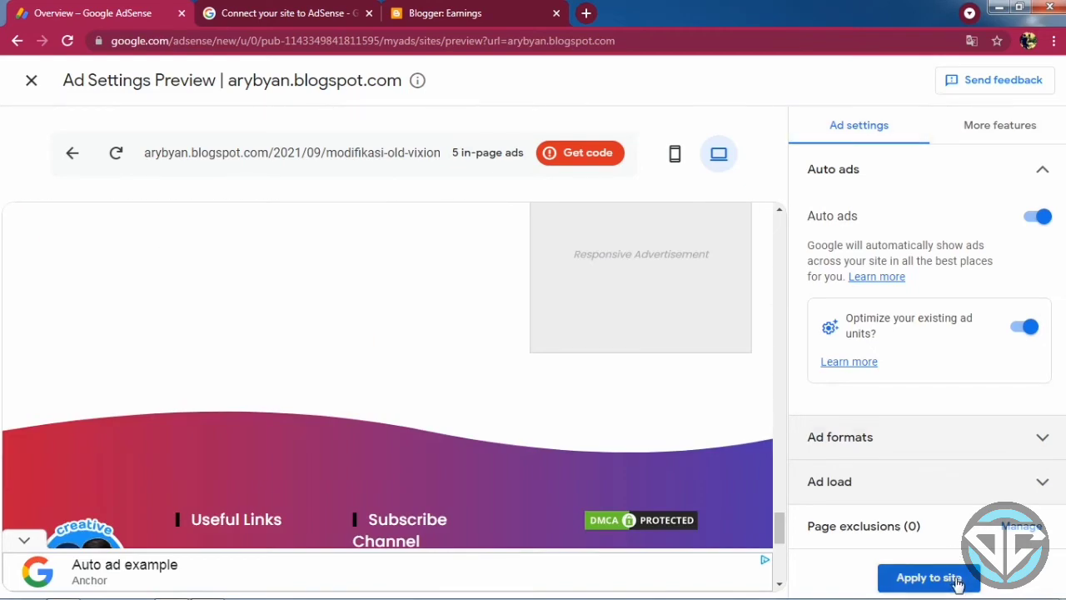
Step: Apply the Auto ads settings to the site with the Apply now option and look over the home page setup cards
click(929, 578)
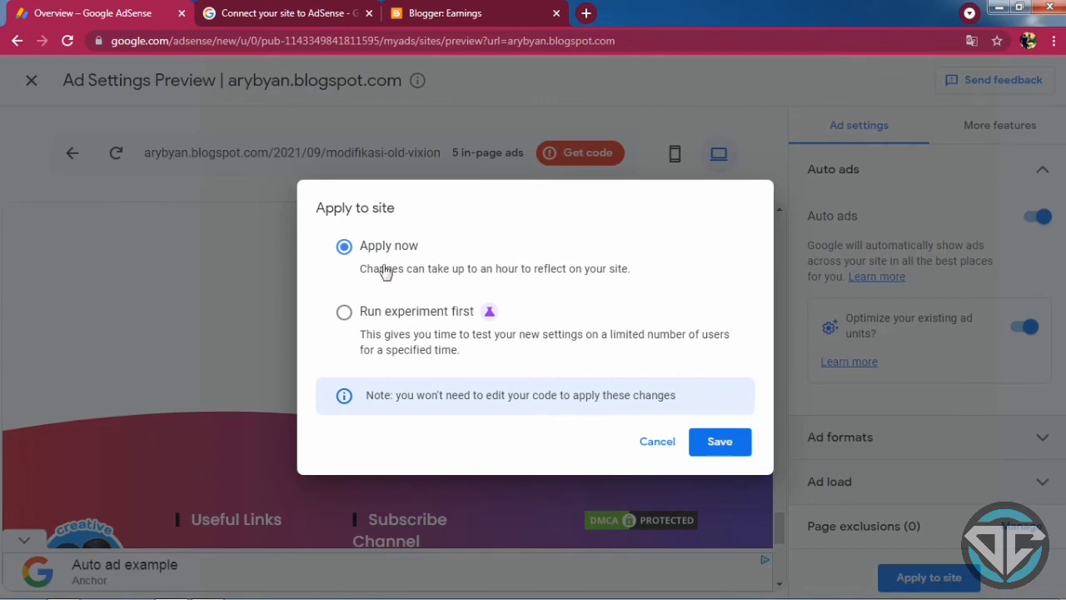
click(708, 450)
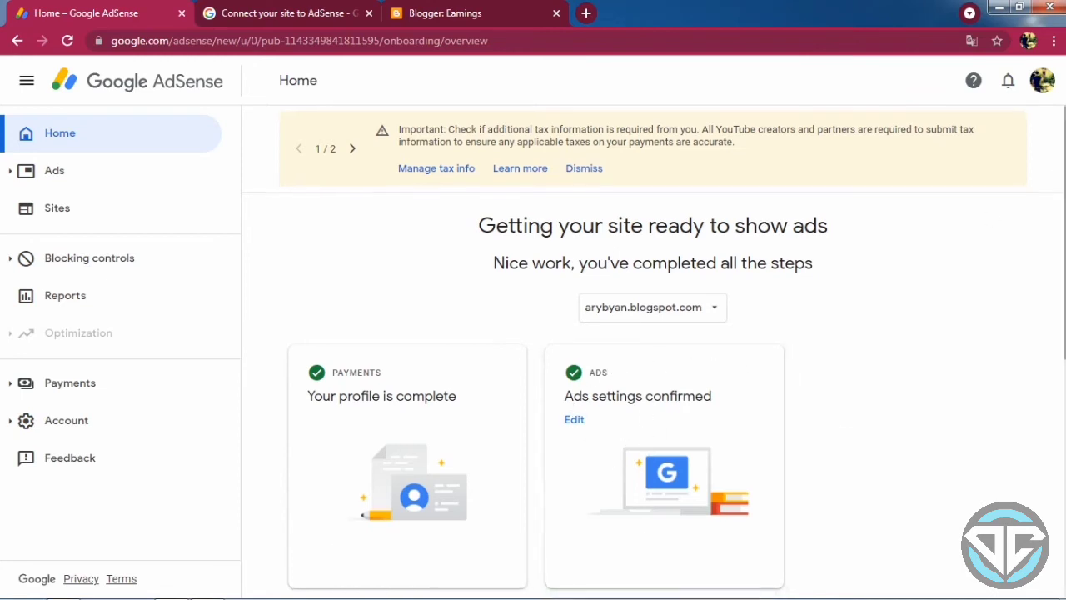
scroll(840, 419, down, 3)
scroll(536, 347, down, 1)
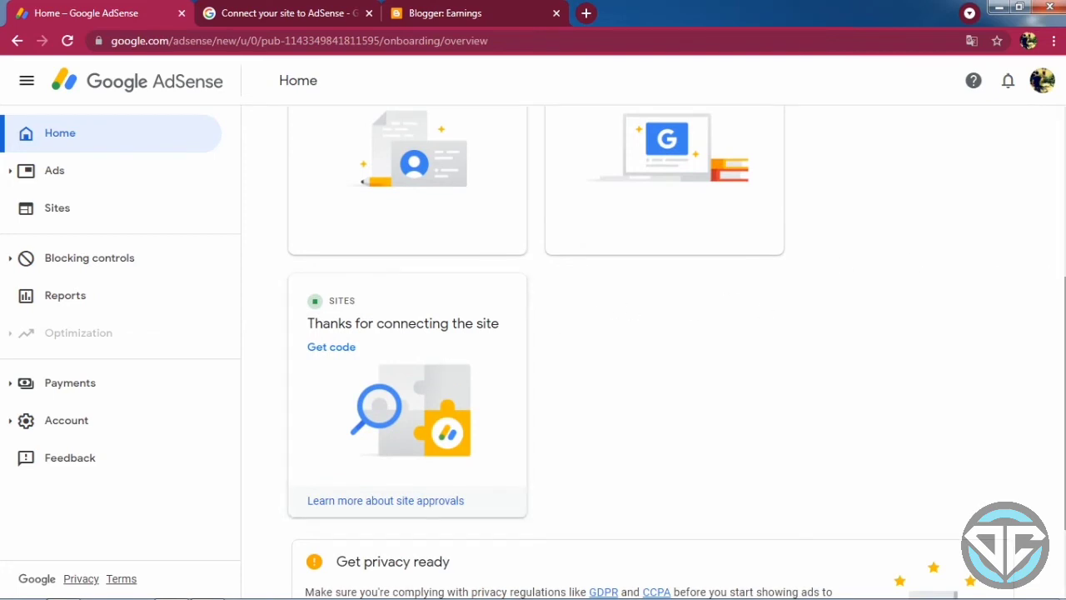
Step: Copy the AdSense code snippet from the ads overview, highlight the <head></head> tags in its instructions, and close the code dialog
scroll(1057, 284, up, 5)
click(50, 172)
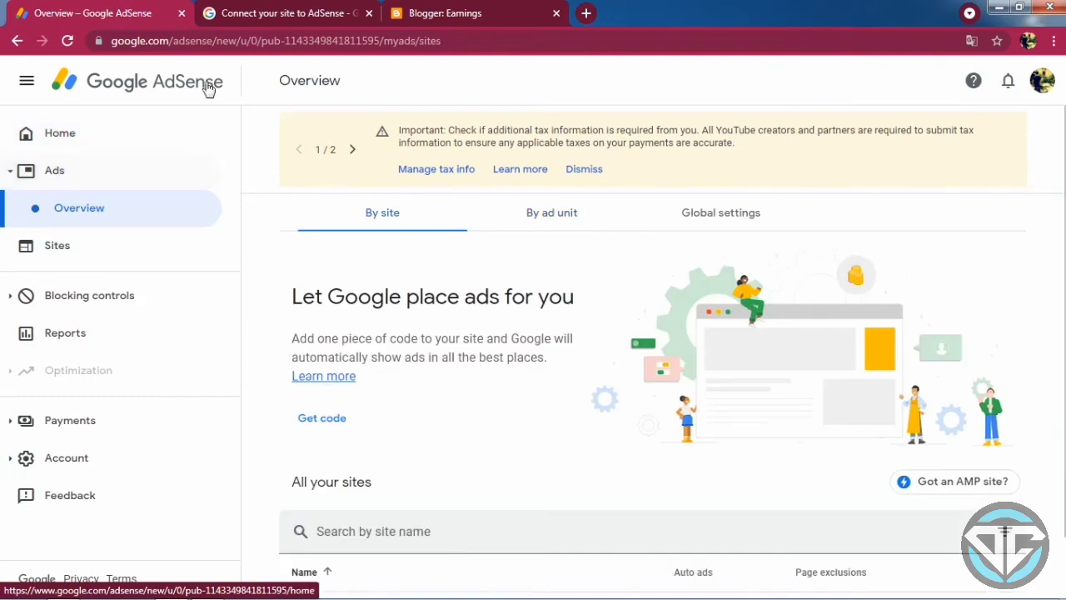
click(337, 426)
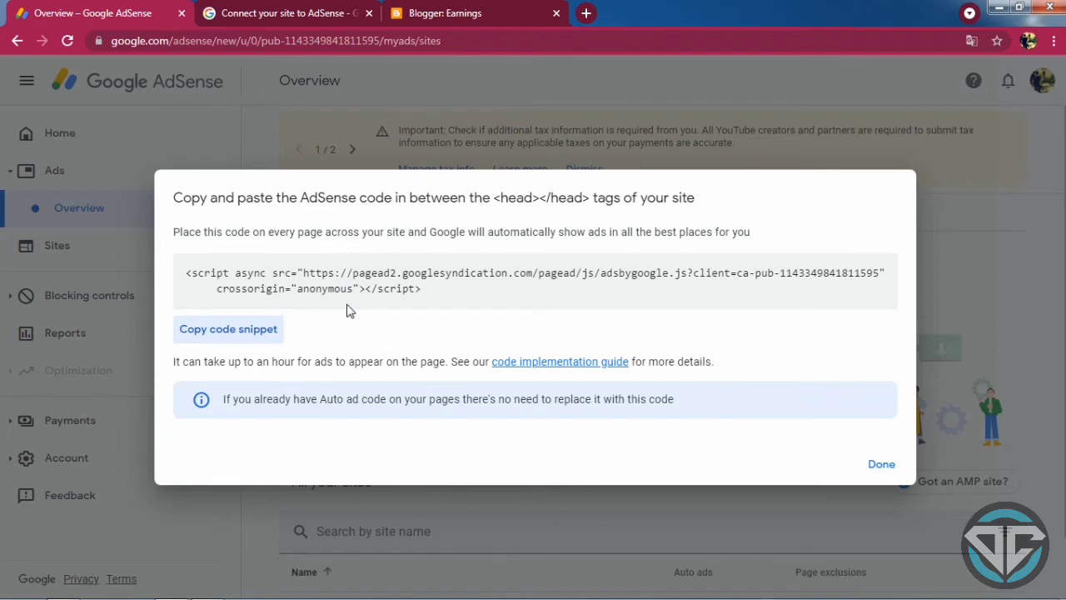
click(250, 340)
drag(494, 198, 590, 198)
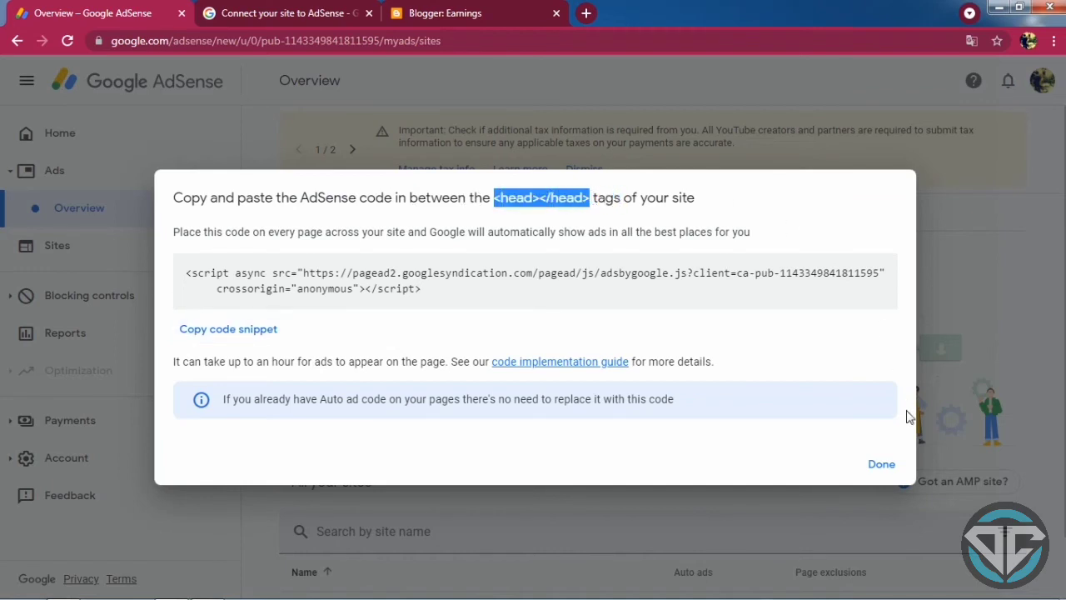
click(505, 99)
Step: Switch to Blogger and open the arybyan blog's current theme for HTML editing
click(478, 15)
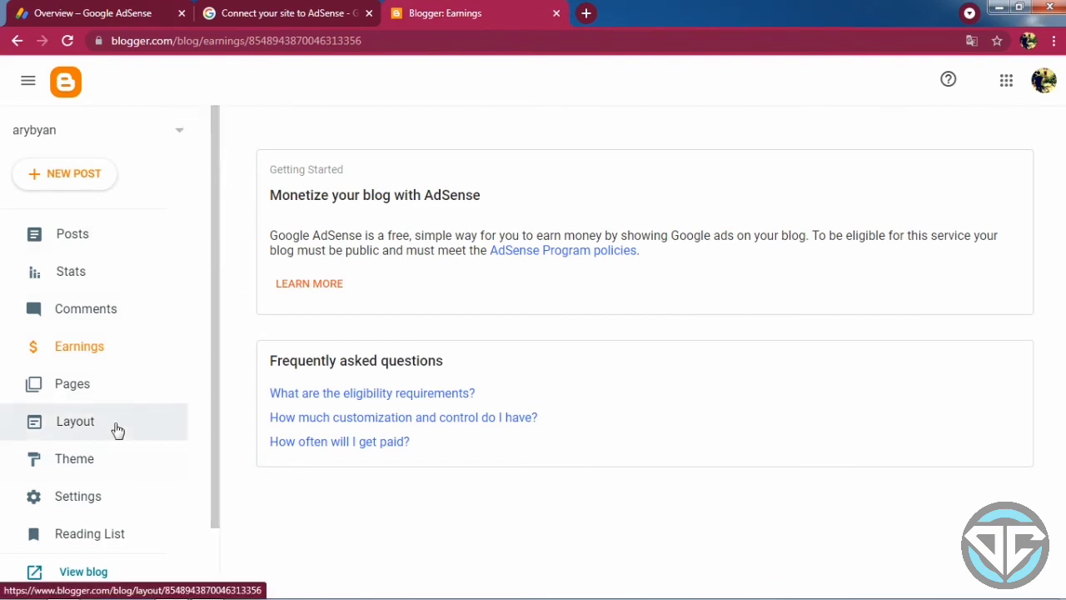
click(99, 464)
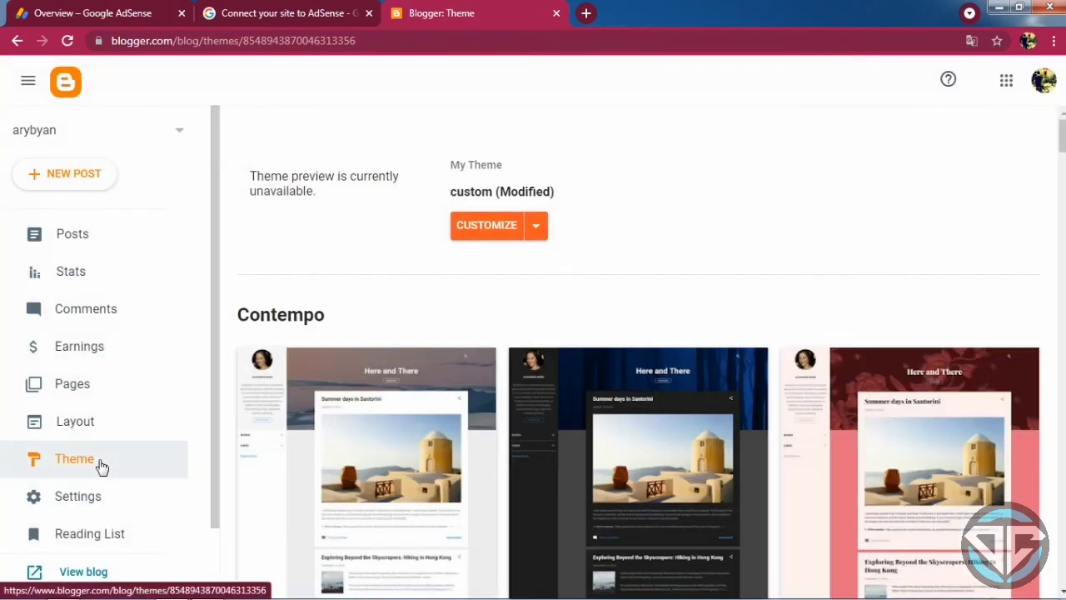
click(537, 228)
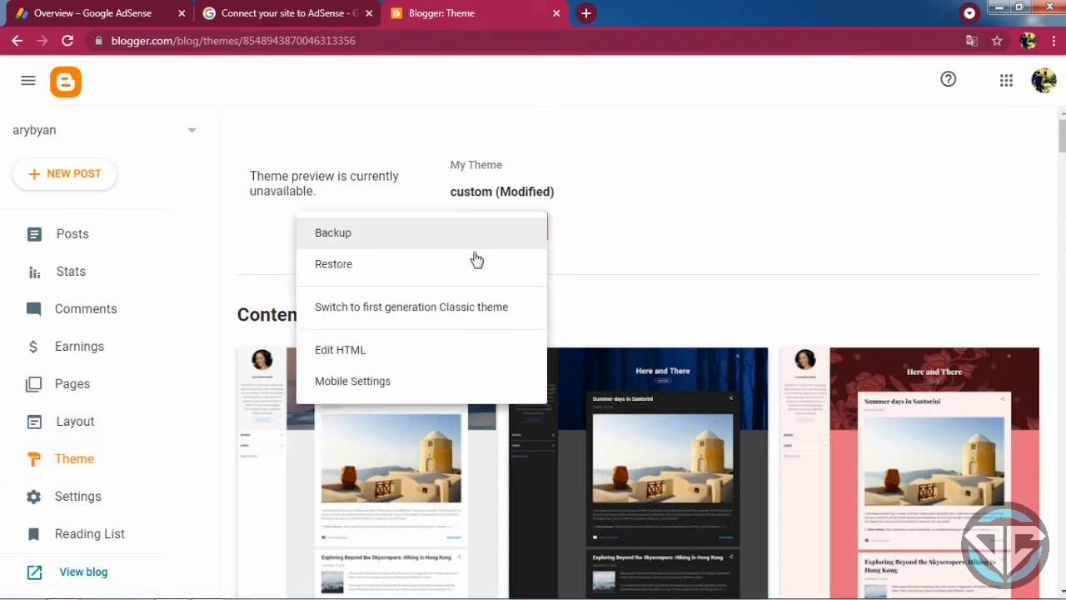
click(410, 360)
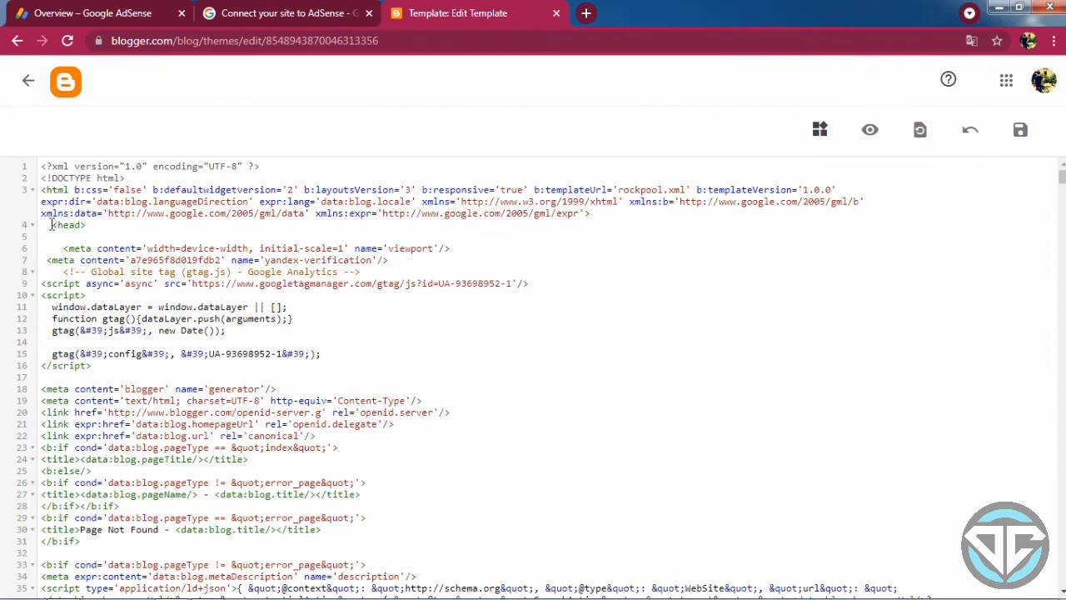
Step: Paste the AdSense script directly below the opening <head> tag, look through the template code and save the theme
drag(52, 225, 97, 227)
click(60, 237)
key(ctrl+v)
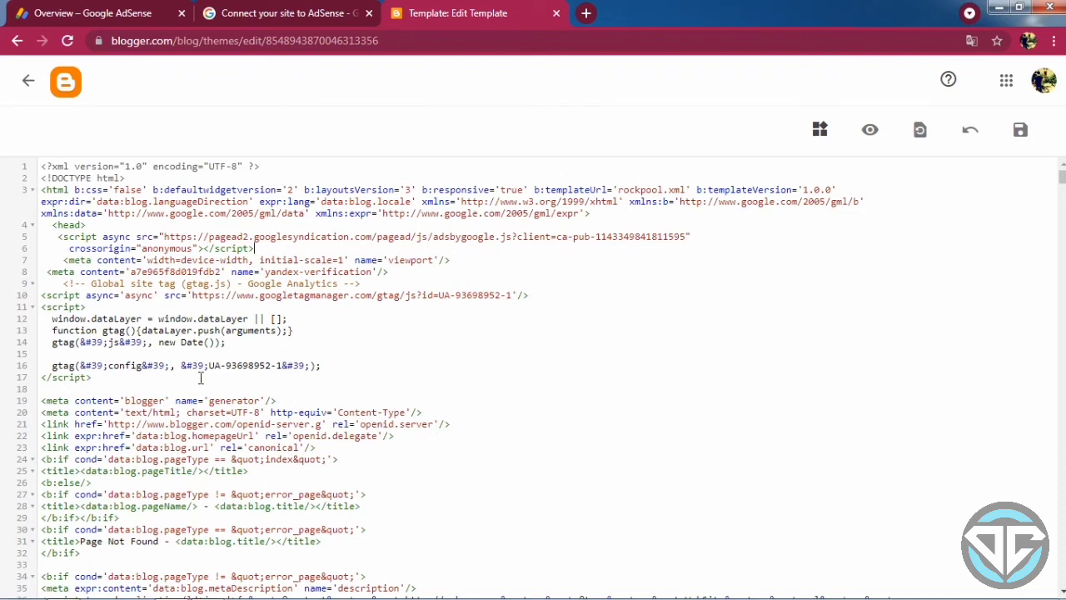
scroll(200, 377, down, 5)
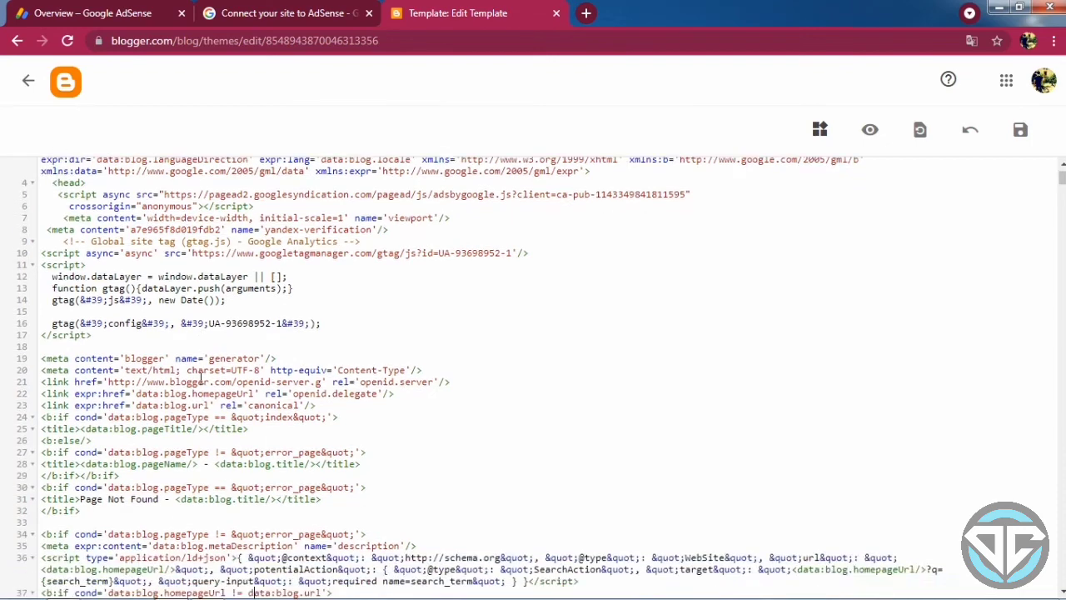
scroll(201, 377, down, 7)
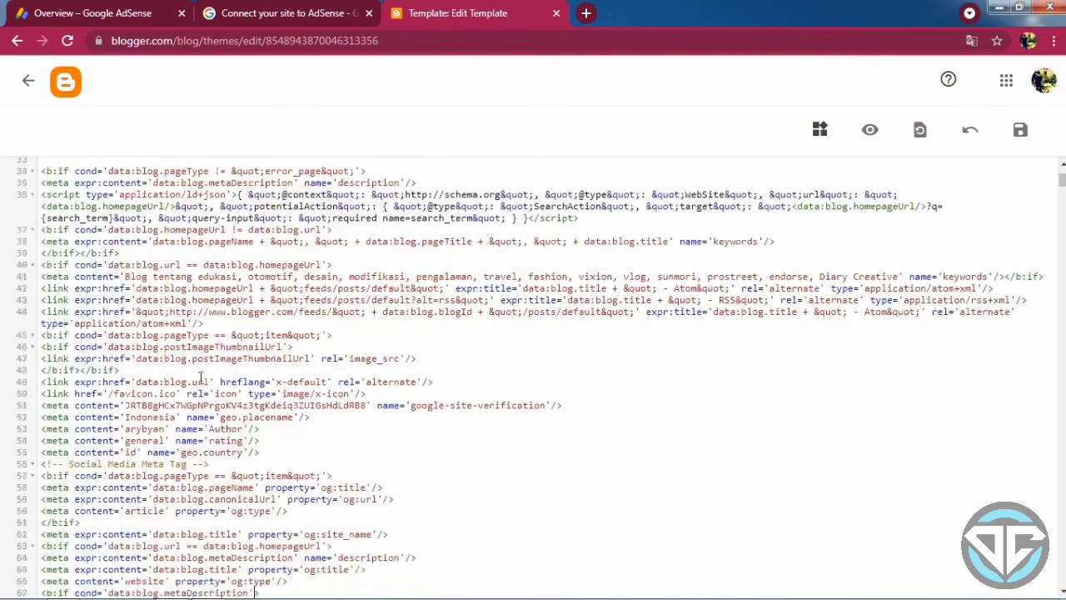
scroll(200, 378, down, 5)
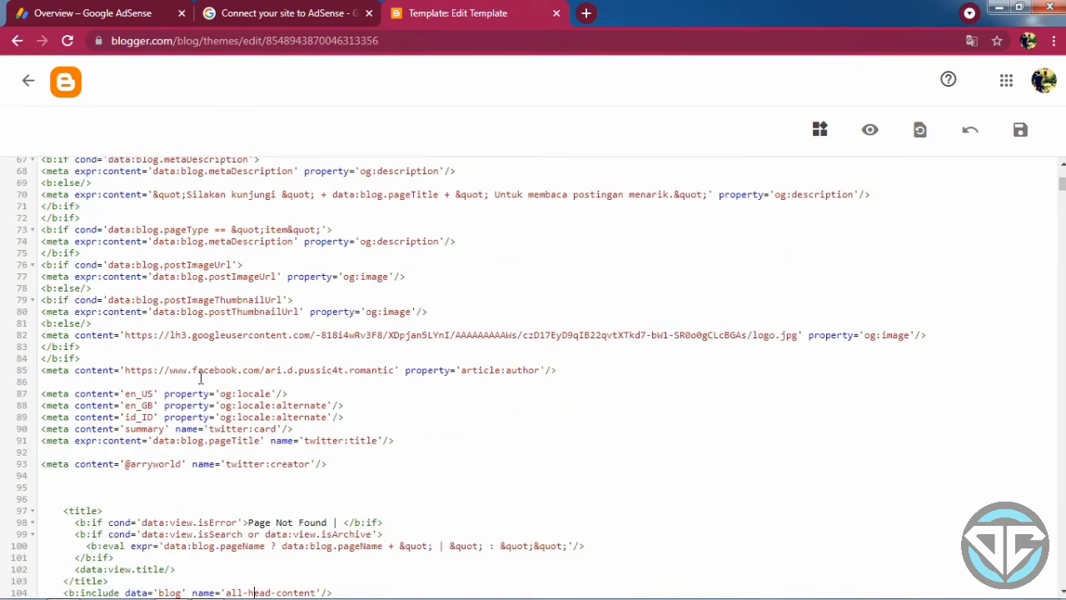
scroll(201, 377, down, 6)
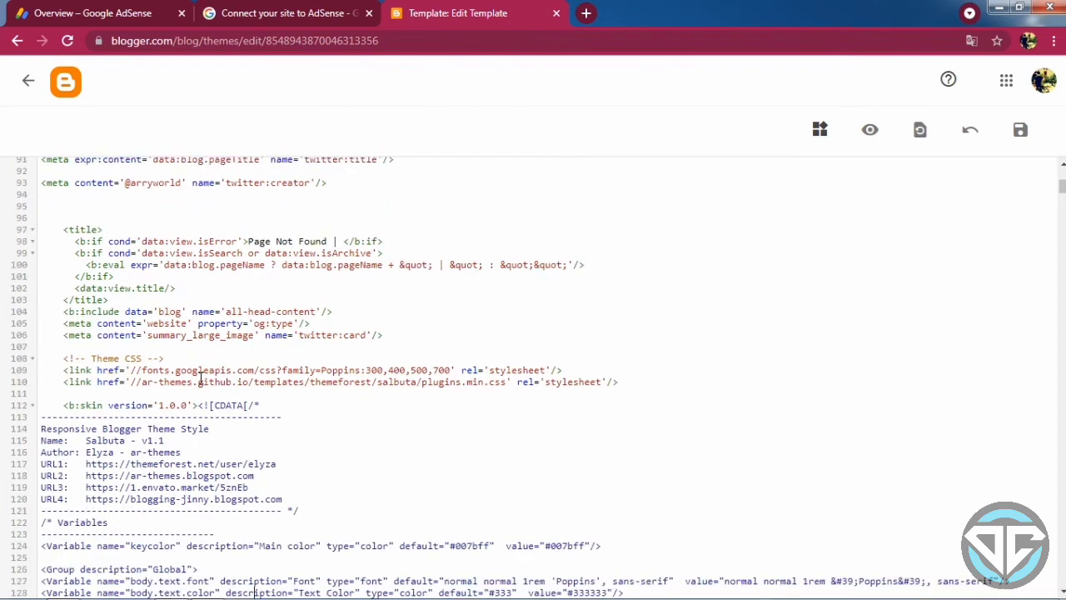
scroll(201, 378, down, 3)
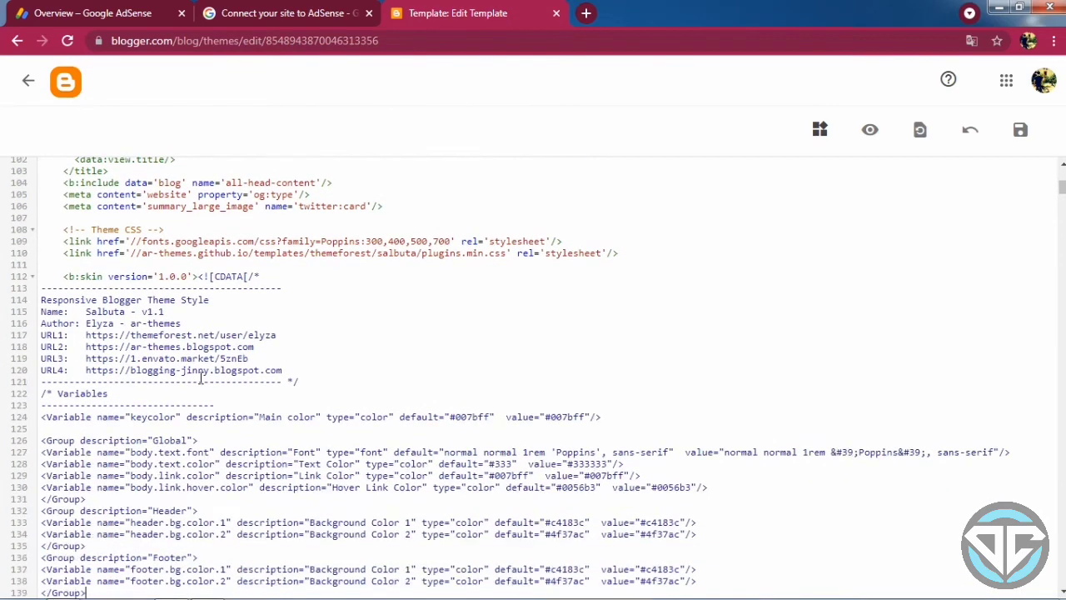
scroll(200, 377, up, 20)
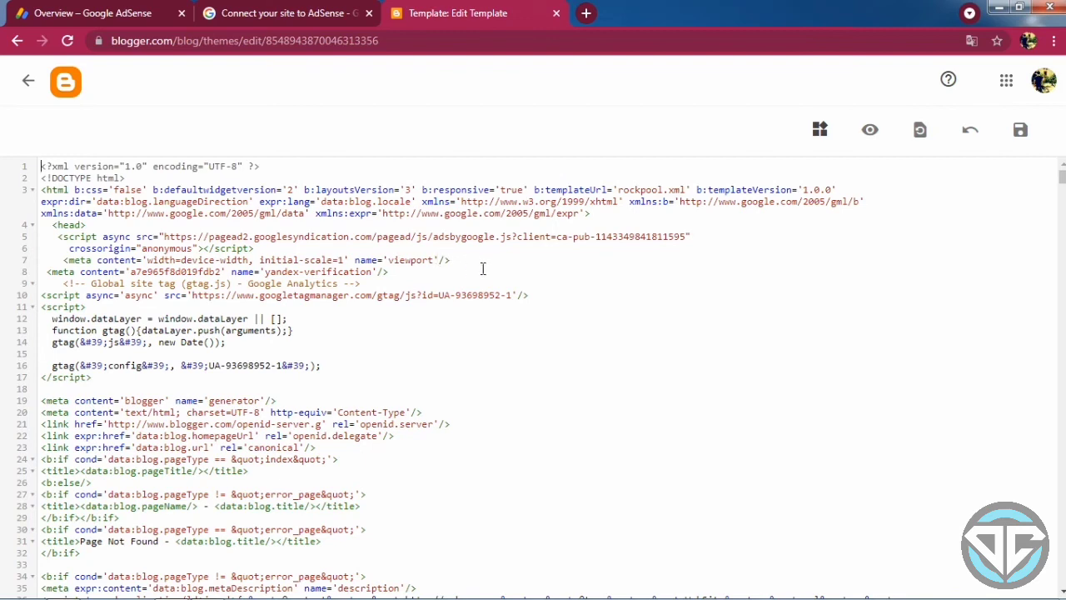
click(1022, 132)
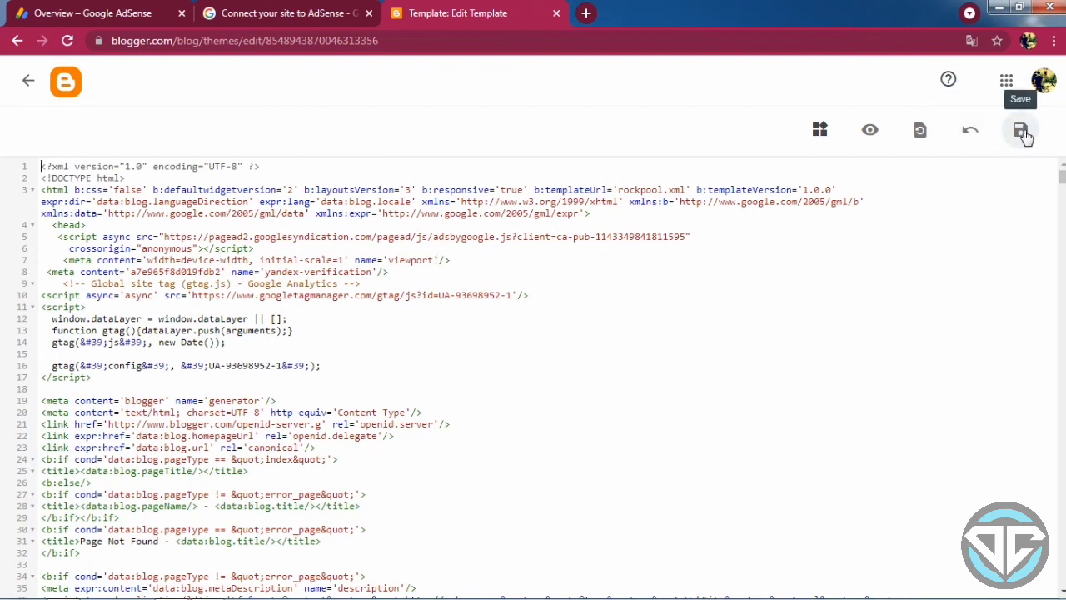
Step: Return to AdSense and examine the arybyan.blogspot.com review status on the Sites page, highlighting the sentence about the review duration
click(130, 12)
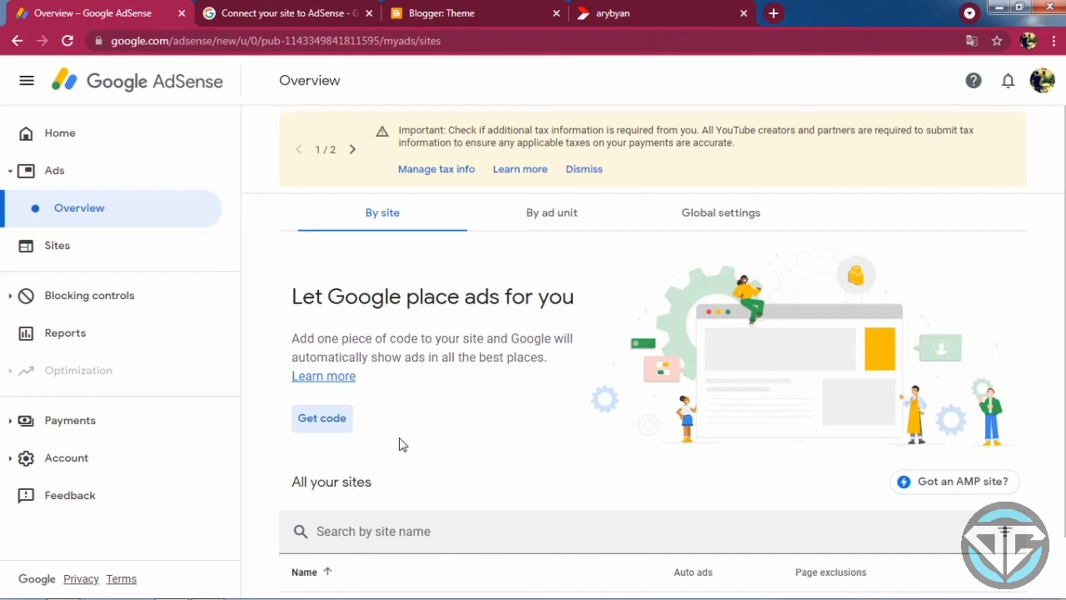
click(138, 265)
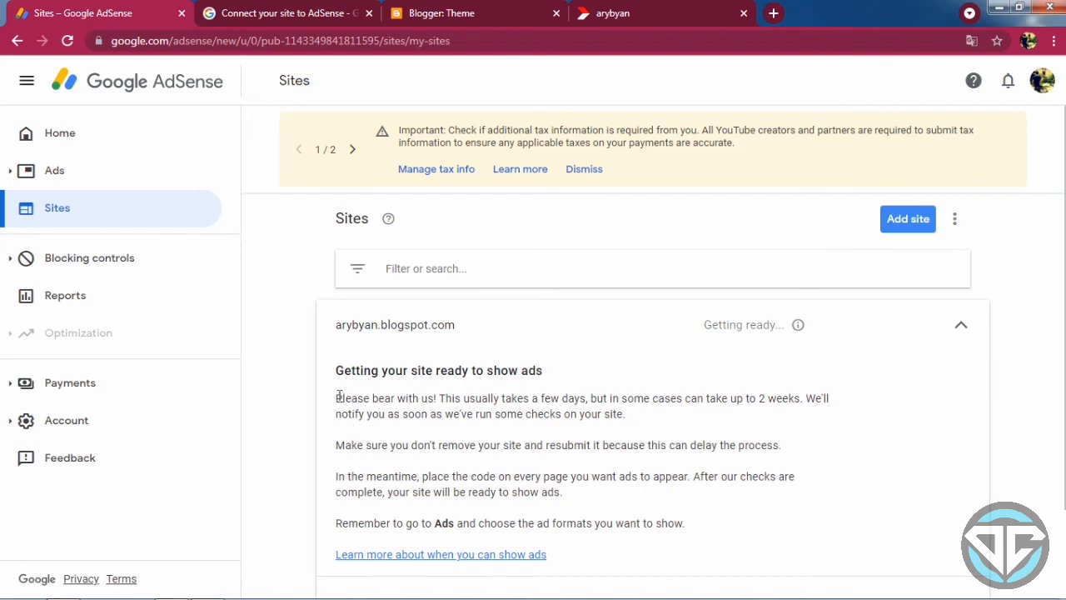
drag(338, 397, 806, 395)
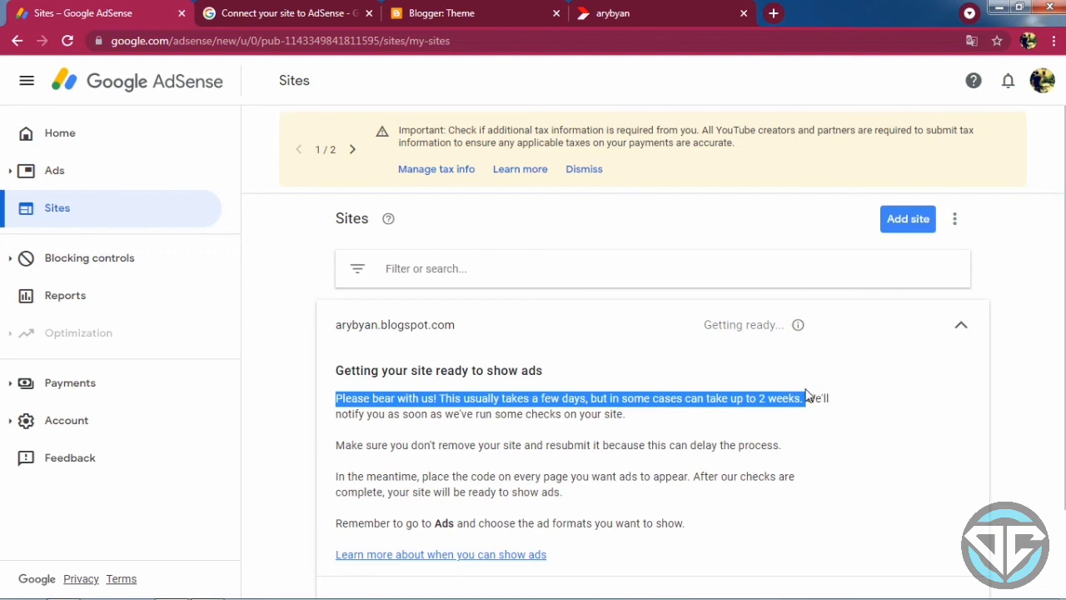
click(820, 414)
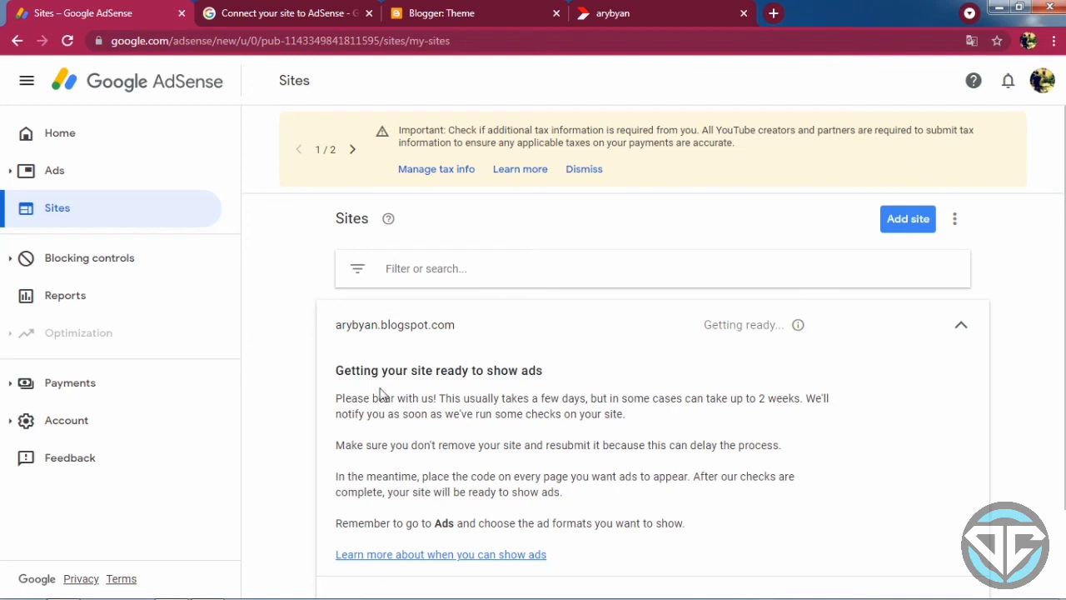
Step: Look over the setup cards on the AdSense home page and follow the Sites card's code link
click(52, 154)
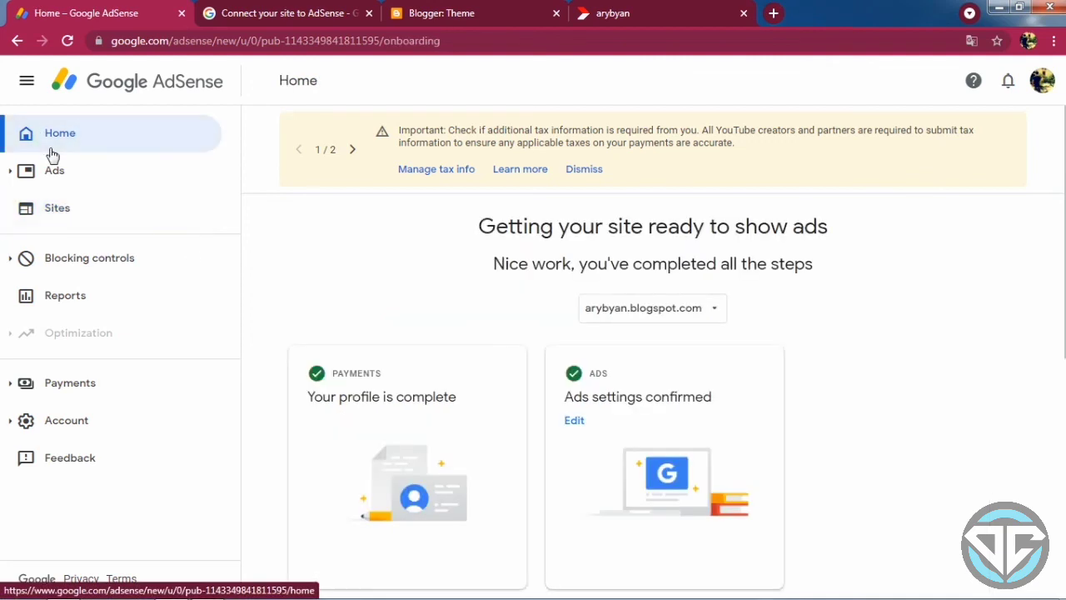
scroll(628, 214, down, 1)
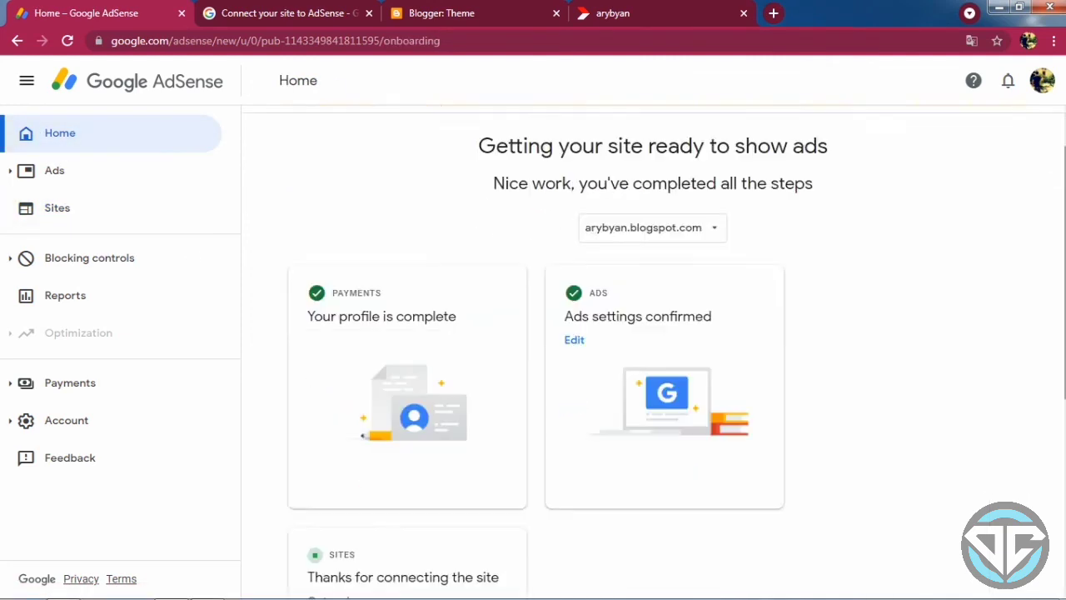
scroll(653, 349, down, 4)
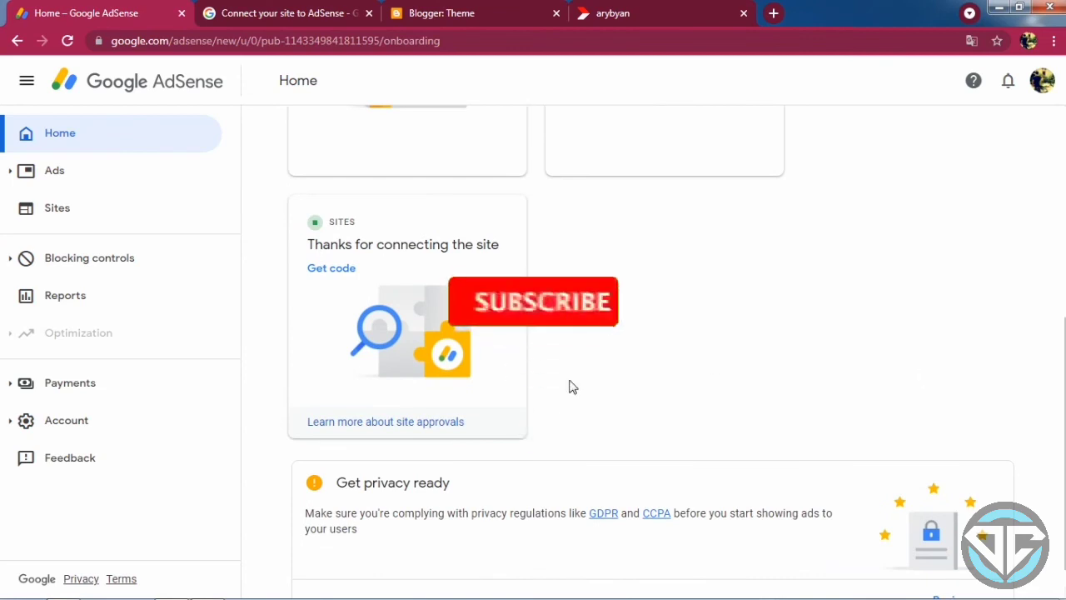
click(350, 271)
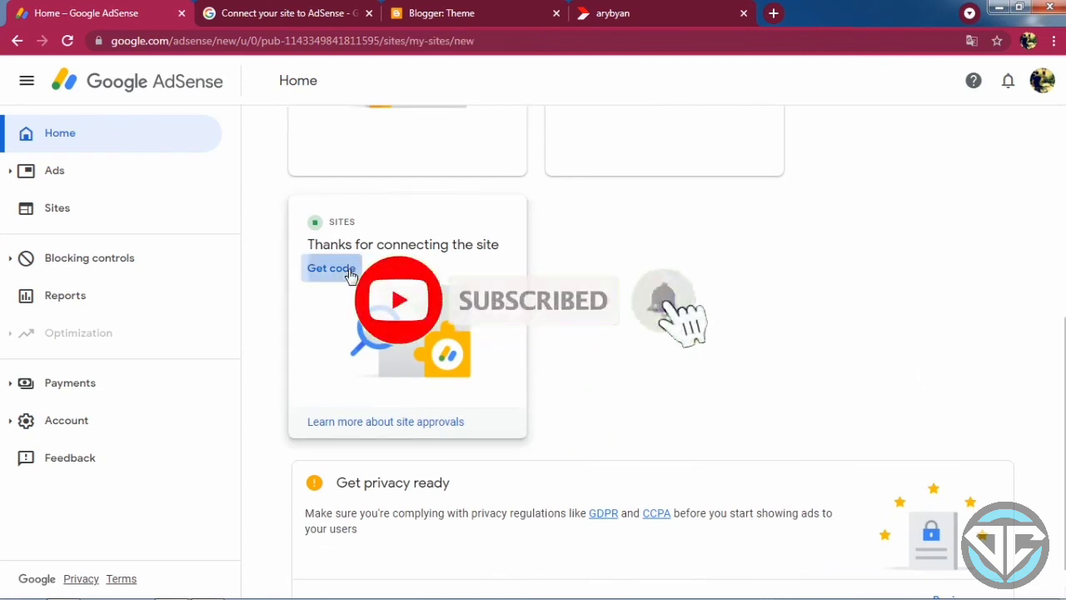